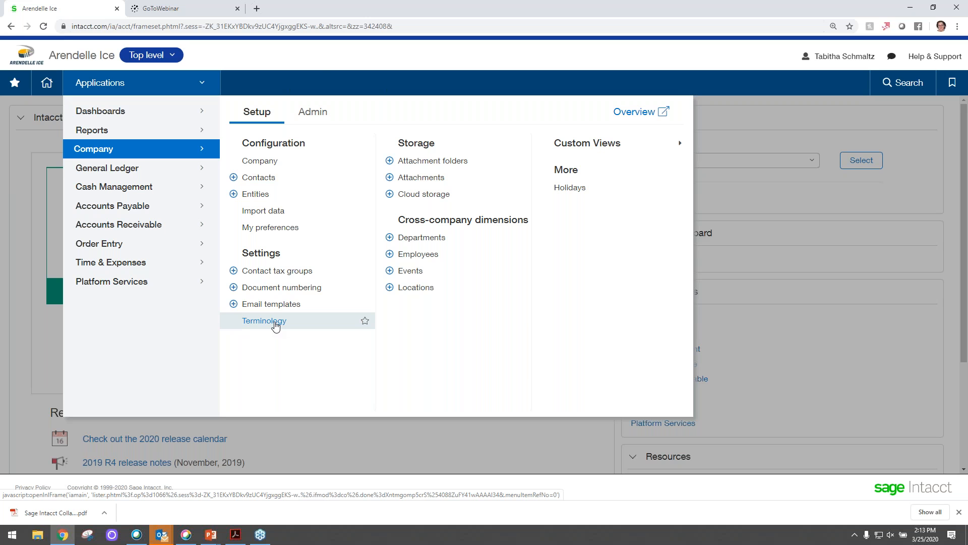
# - Rename the Customer term in the company terminology to Client, with the plural Clients, and save it
pyautogui.click(275, 326)
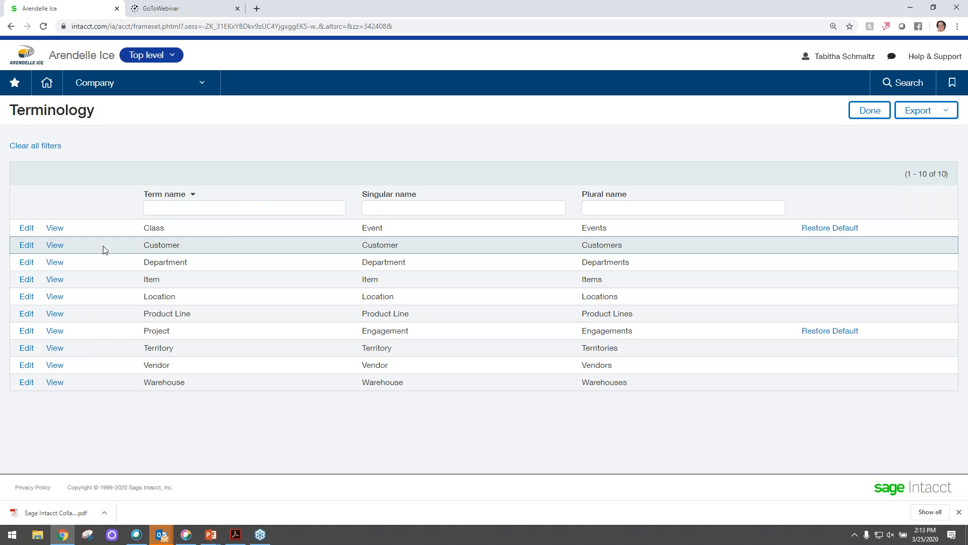
pyautogui.click(32, 251)
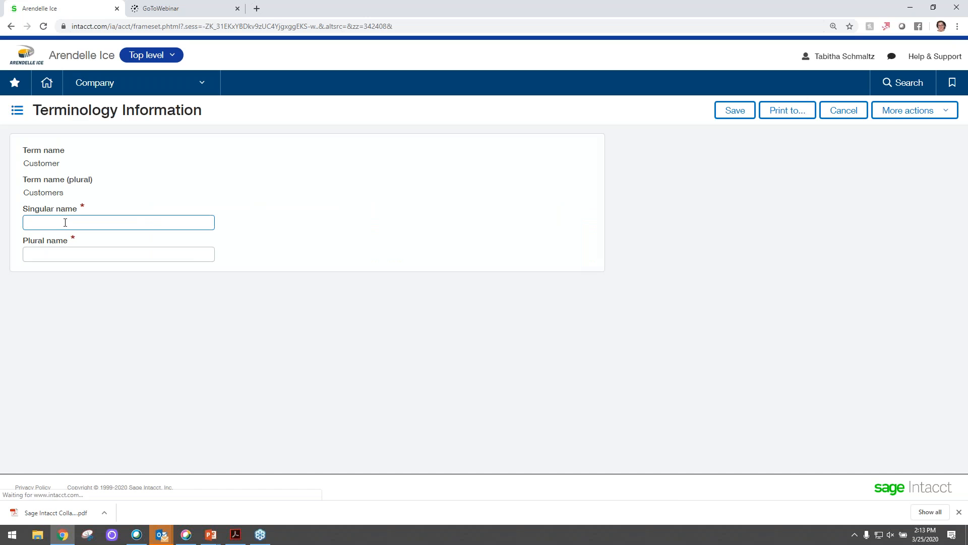
pyautogui.write('Client')
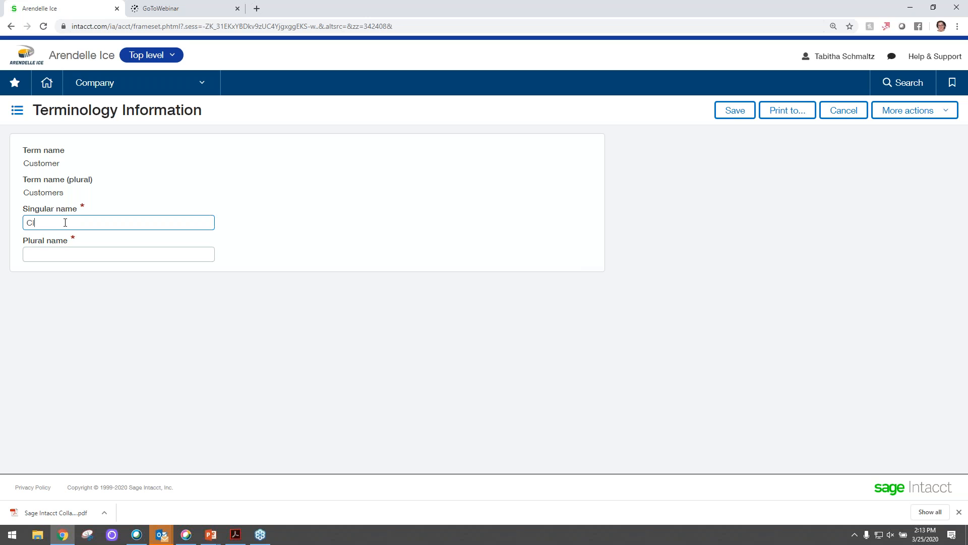
pyautogui.press('Tab')
pyautogui.write('Clients')
pyautogui.press('Tab')
pyautogui.click(734, 109)
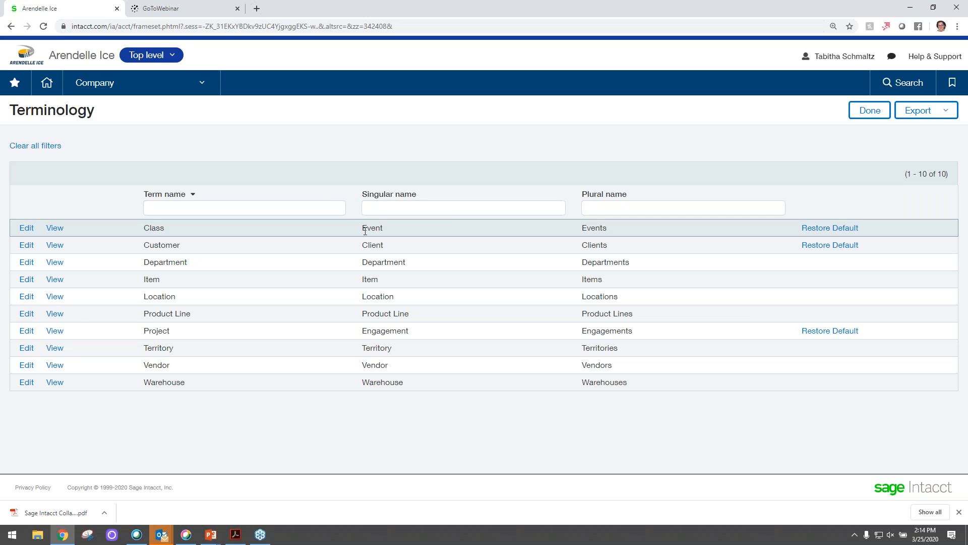
# - Open the list of custom fields in Platform Services
pyautogui.click(124, 90)
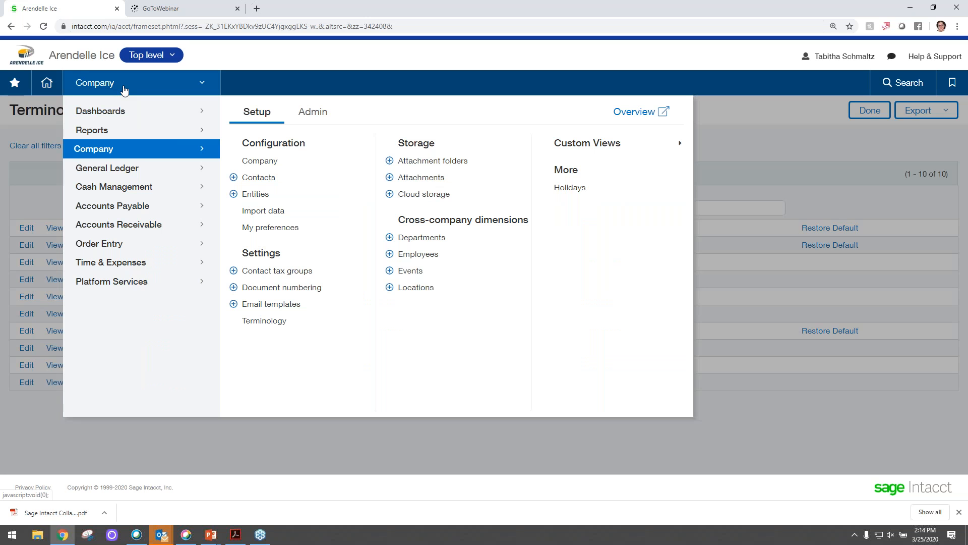
pyautogui.moveTo(132, 283)
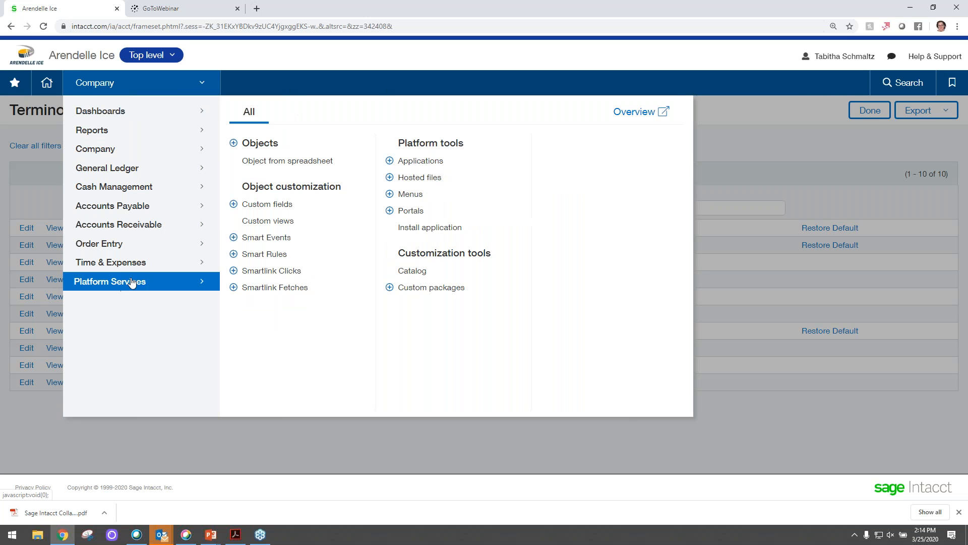
pyautogui.click(265, 209)
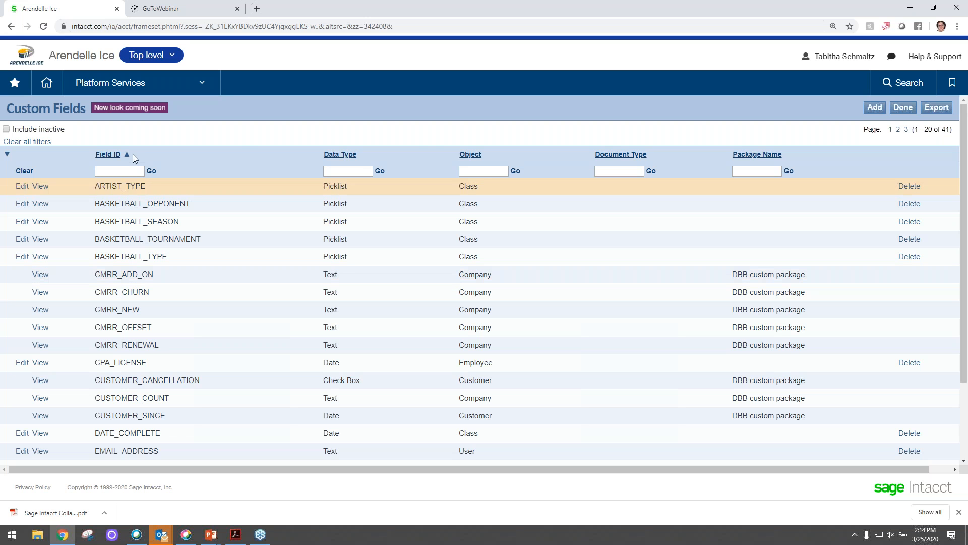
# - Open the Events dimension list from the reporting setup and look through its records
pyautogui.click(159, 90)
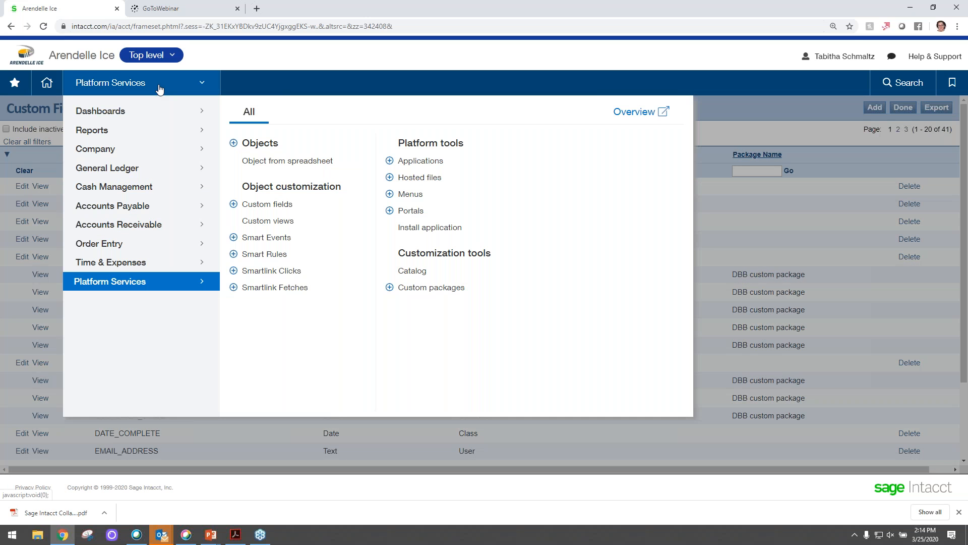
pyautogui.click(139, 136)
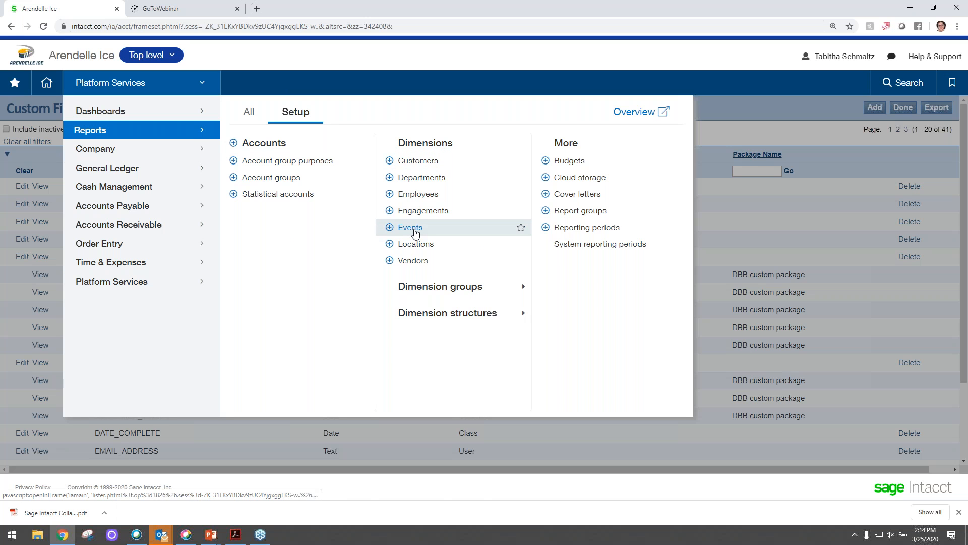
pyautogui.click(415, 232)
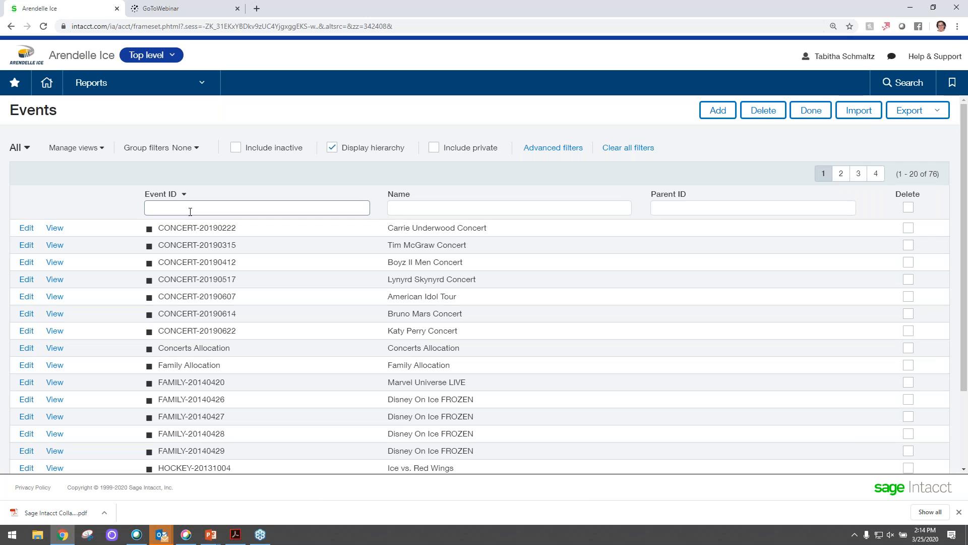
pyautogui.scroll(-1, 247, 247)
pyautogui.scroll(-2, 188, 242)
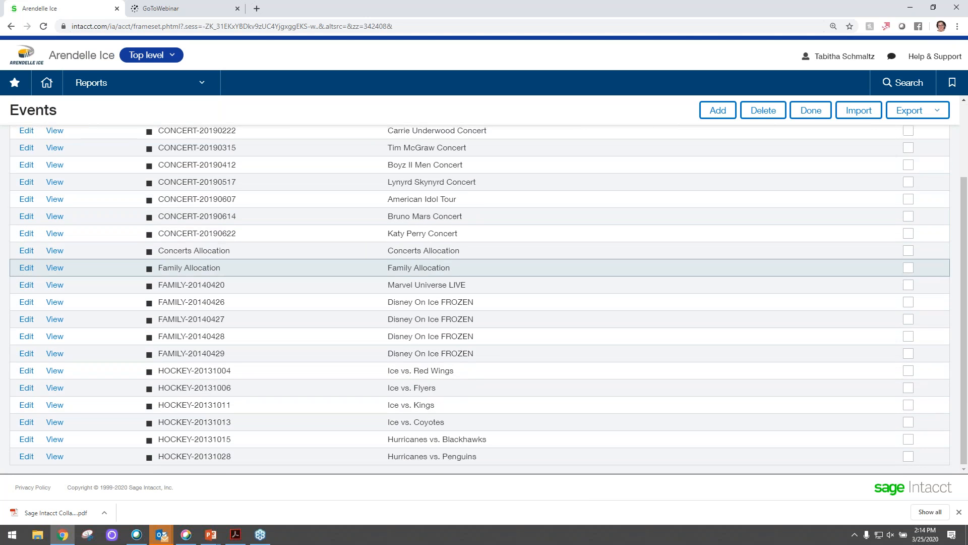
pyautogui.scroll(4, 188, 242)
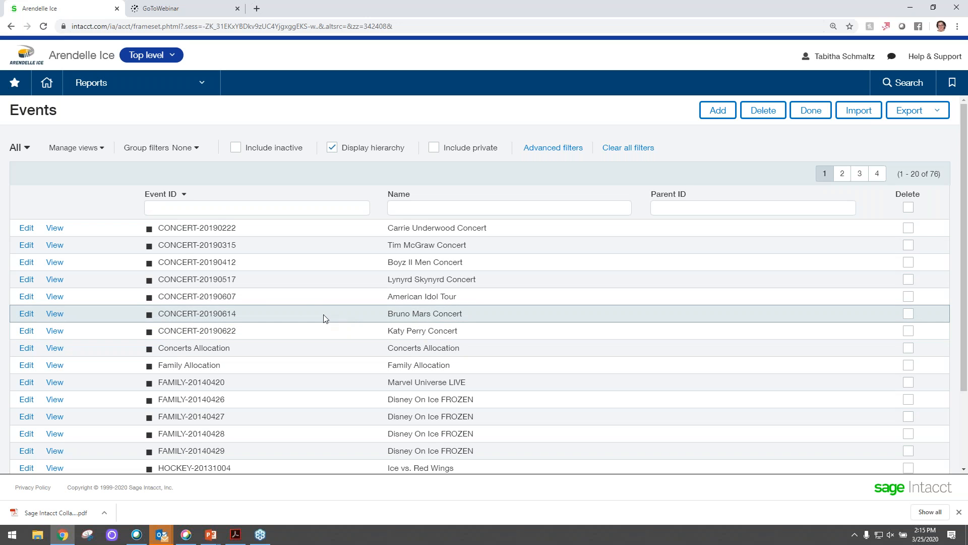
# - Open event CONCERT-20190222 for editing and review its ID, name, event details and the available event types
pyautogui.click(24, 232)
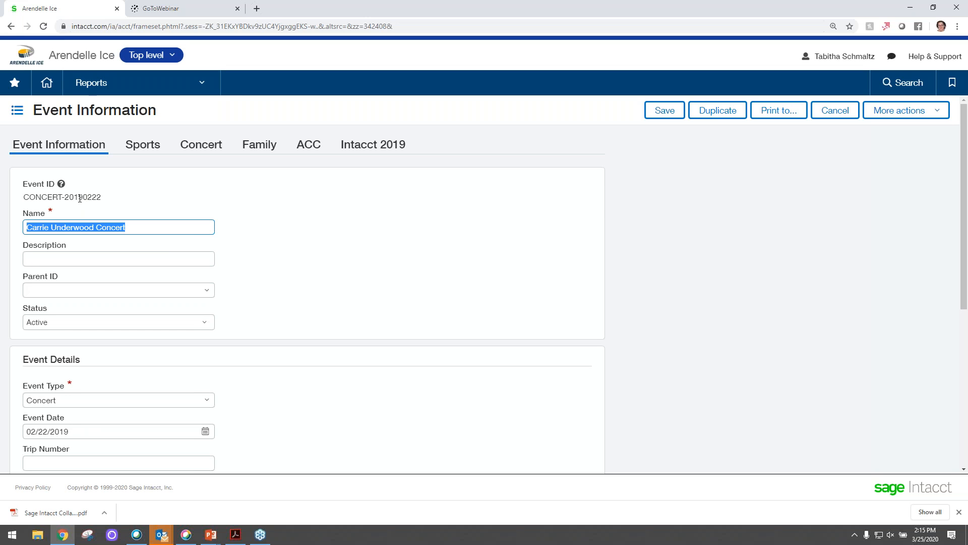
pyautogui.moveTo(83, 198); pyautogui.dragTo(102, 197)
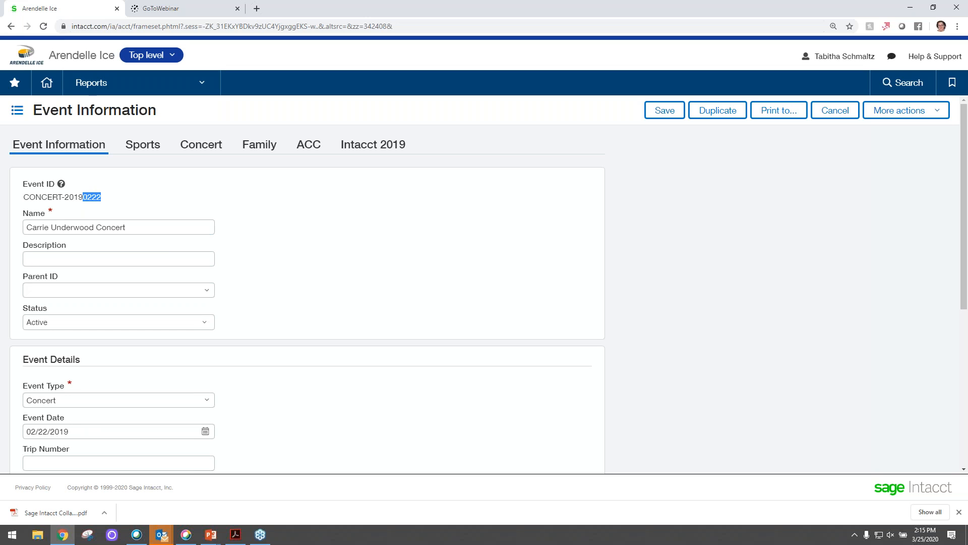
pyautogui.click(118, 226)
pyautogui.scroll(-3, 293, 280)
pyautogui.scroll(1, 171, 272)
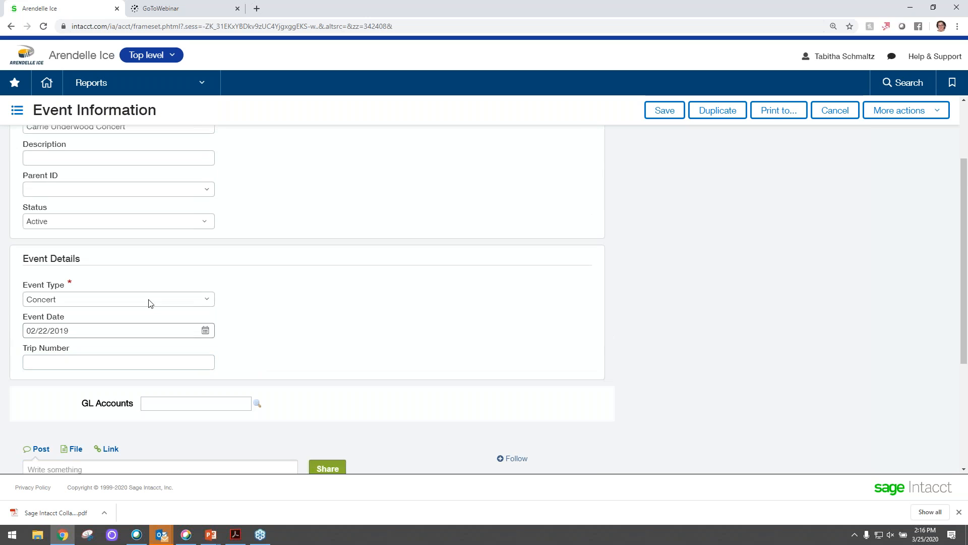
pyautogui.click(209, 301)
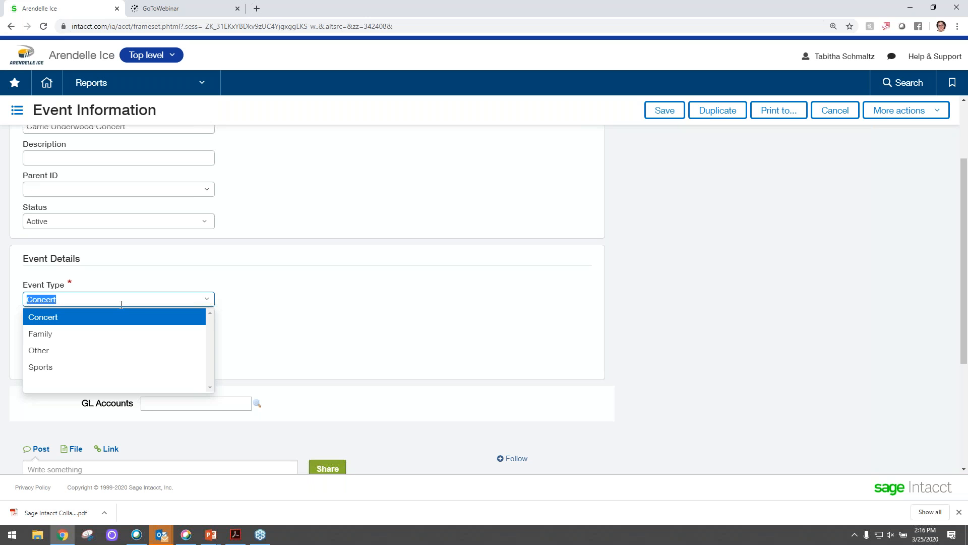
pyautogui.click(293, 273)
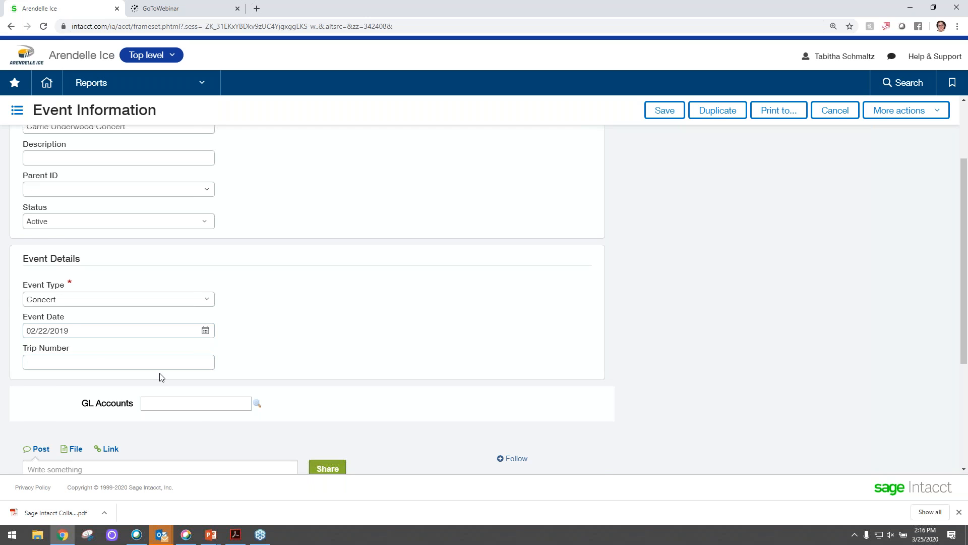
# - Review the event's Sports fields for hockey and basketball, including the choices for Sport Type
pyautogui.scroll(2, 156, 372)
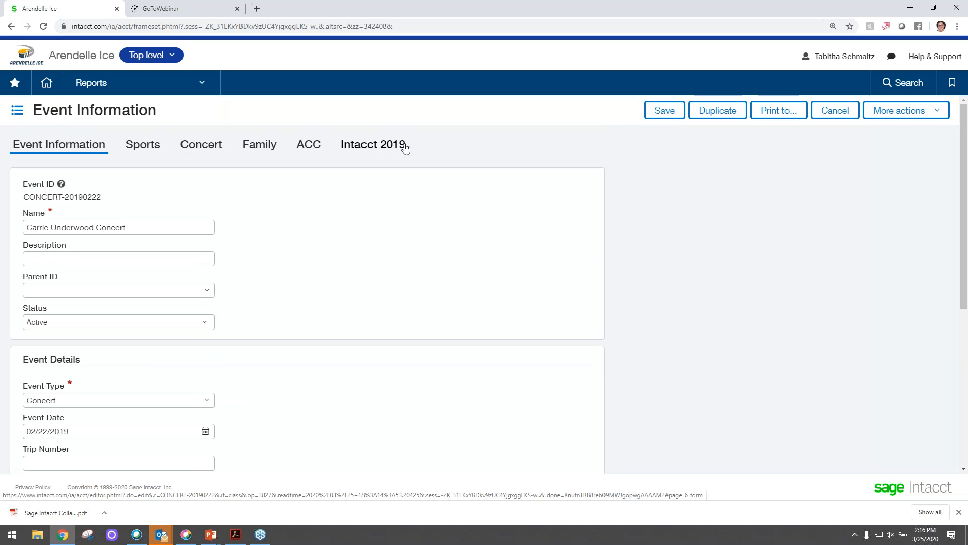
pyautogui.click(156, 150)
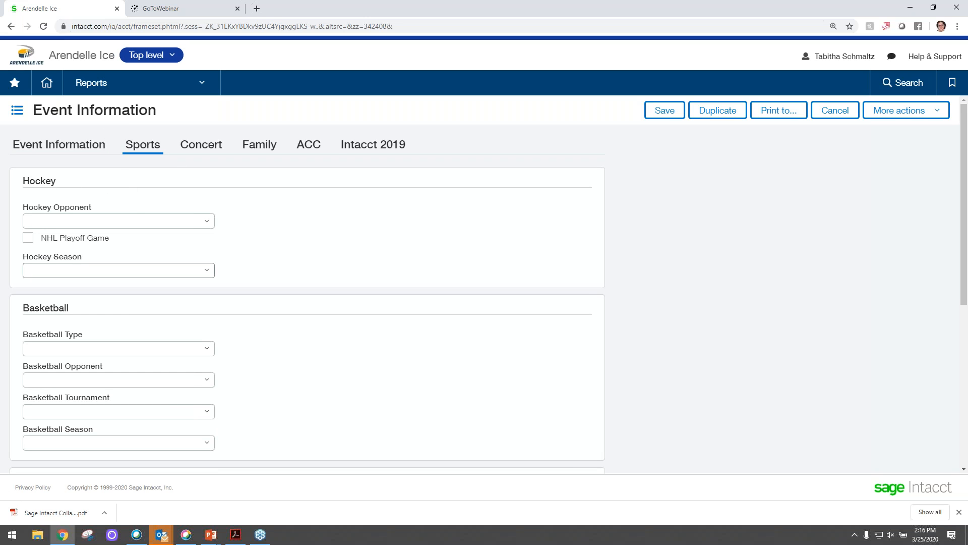
pyautogui.scroll(-2, 94, 319)
pyautogui.scroll(-2, 93, 319)
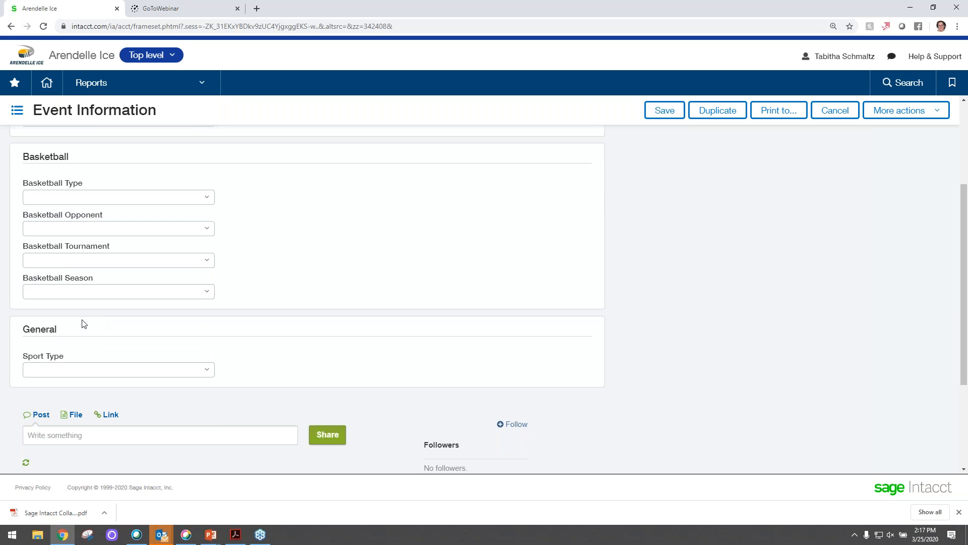
pyautogui.click(207, 371)
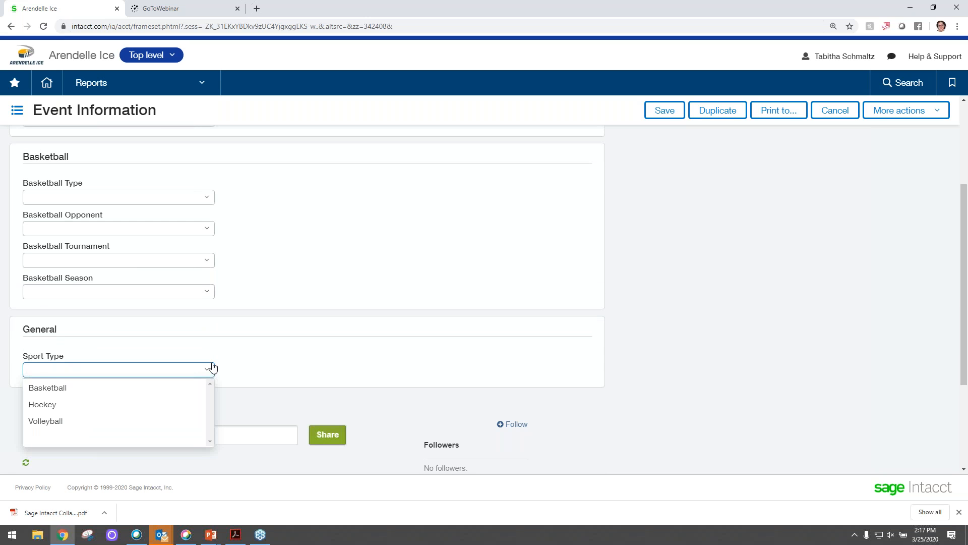
pyautogui.click(289, 352)
pyautogui.scroll(2, 290, 353)
pyautogui.scroll(1, 290, 354)
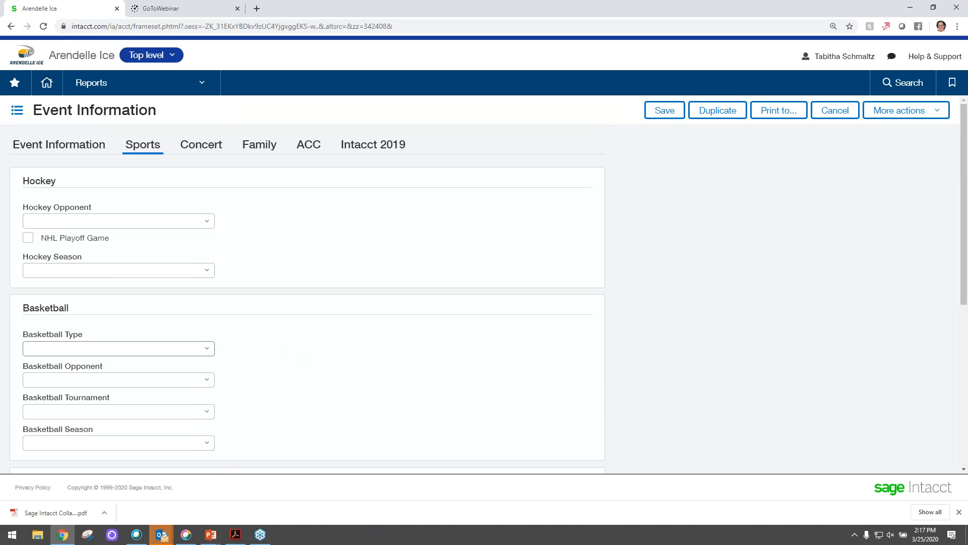
# - Set the event's Hockey Opponent to Florida Panthers and check the available hockey seasons
pyautogui.click(190, 220)
pyautogui.click(124, 289)
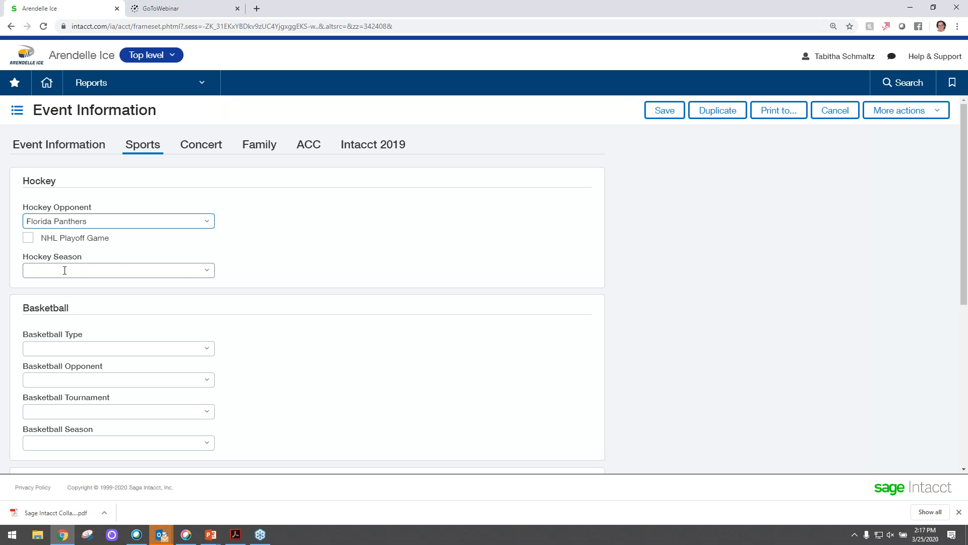
pyautogui.click(210, 271)
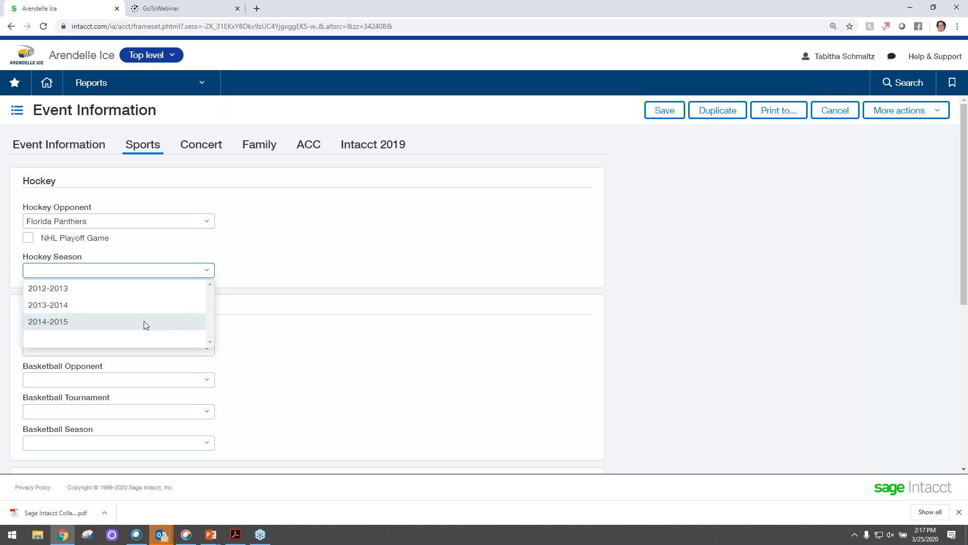
pyautogui.click(255, 257)
pyautogui.scroll(-2, 222, 350)
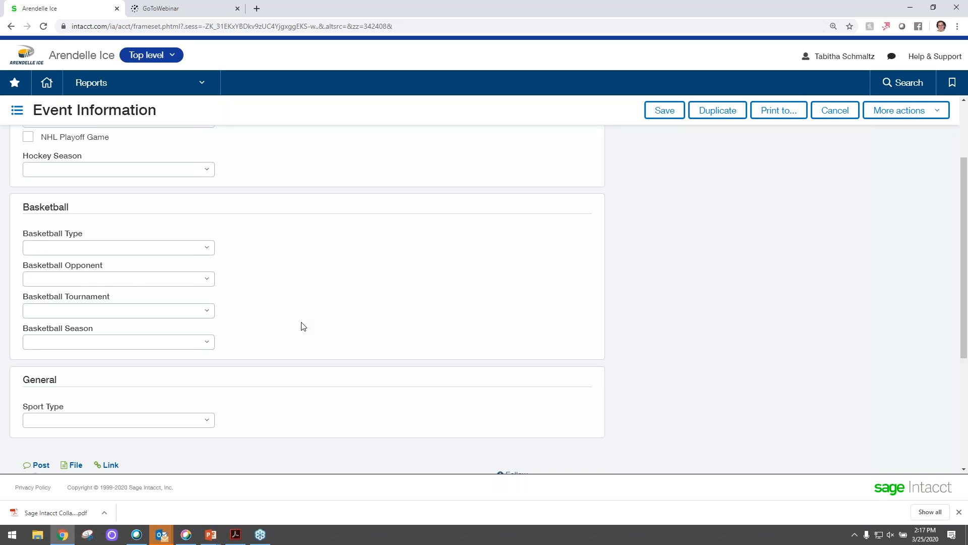
pyautogui.scroll(2, 303, 326)
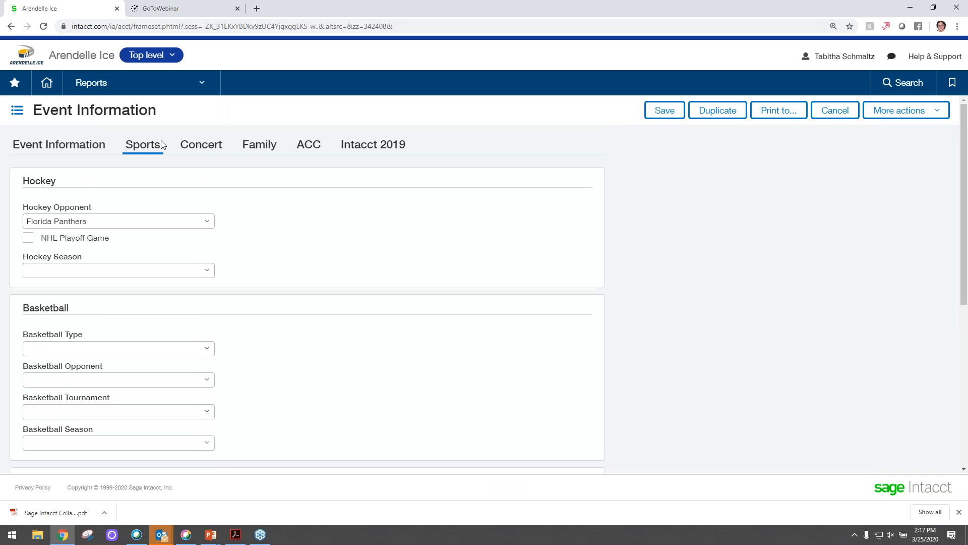
# - Review the event's Concert fields by checking the choices for Music Genre and Artist Type
pyautogui.click(199, 145)
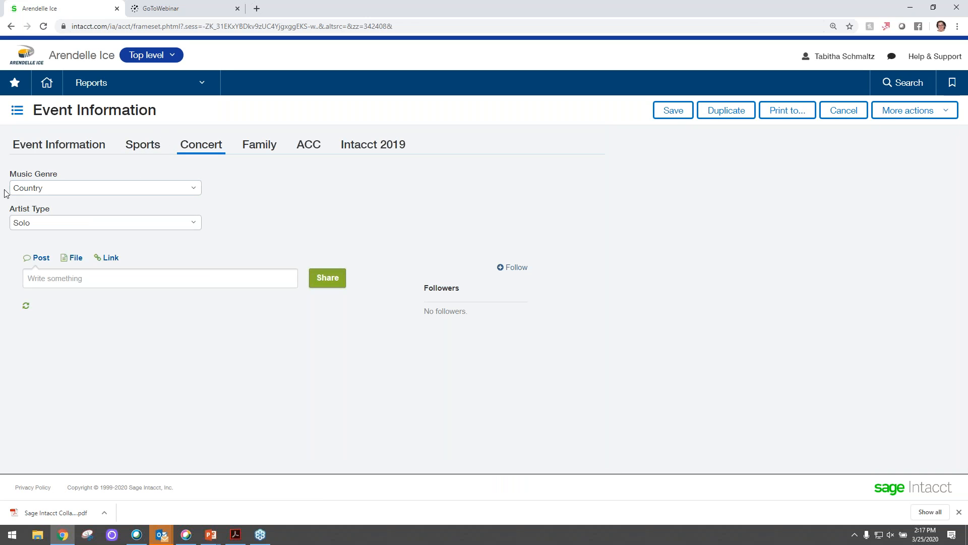
pyautogui.click(194, 189)
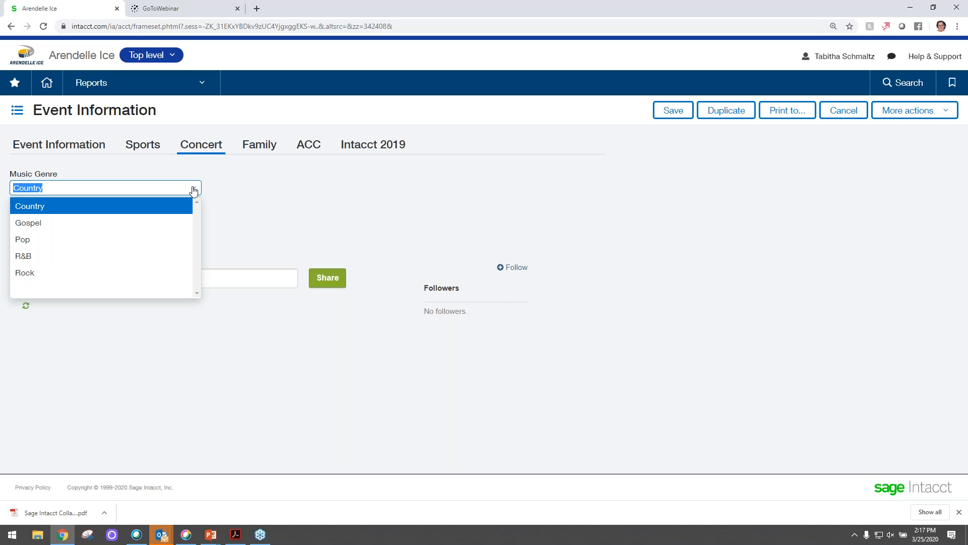
pyautogui.click(194, 190)
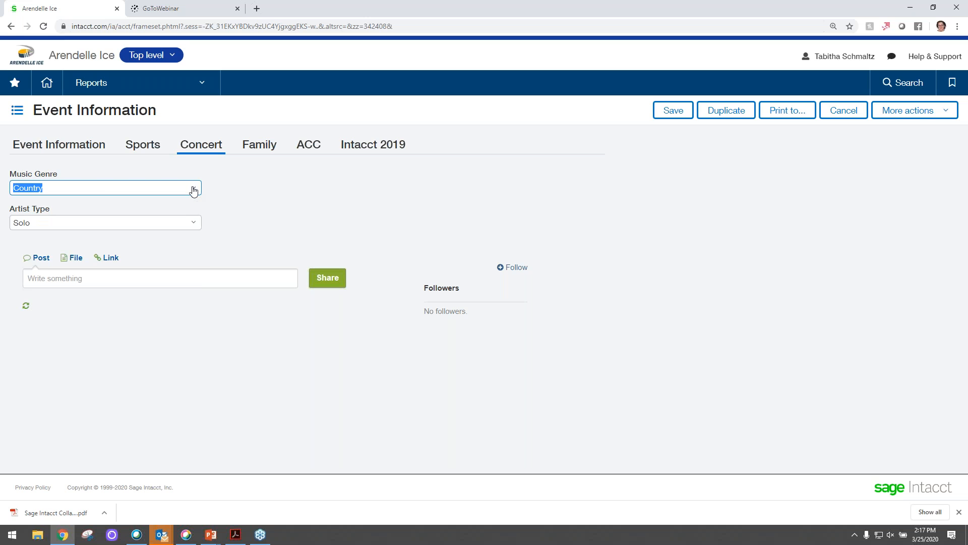
pyautogui.click(192, 225)
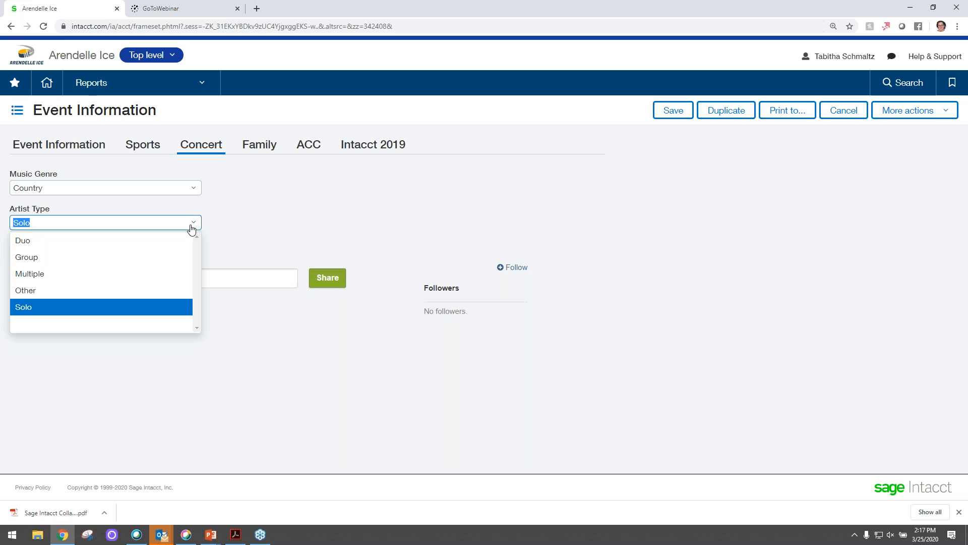
pyautogui.click(225, 219)
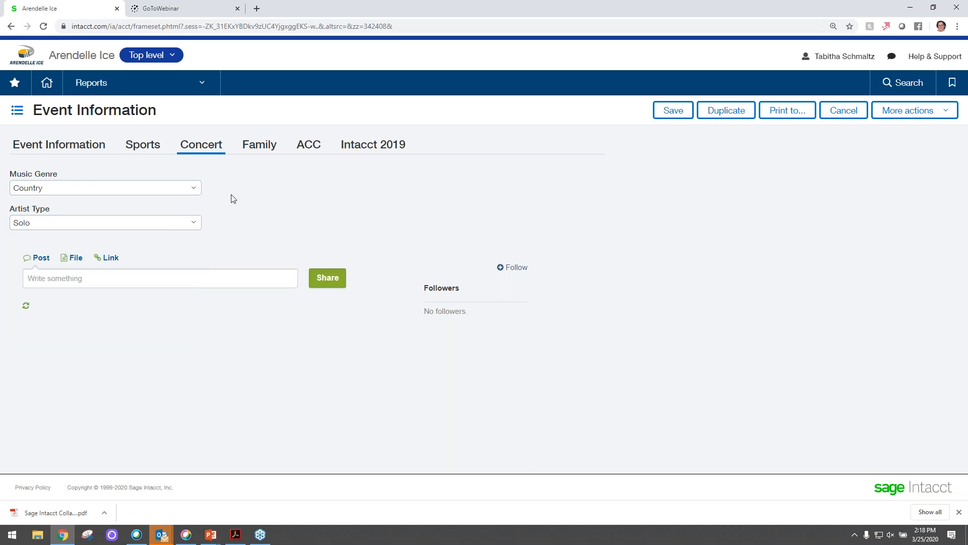
# - Review the event's Family fields by checking the choices for Family Type and Family Label
pyautogui.click(259, 145)
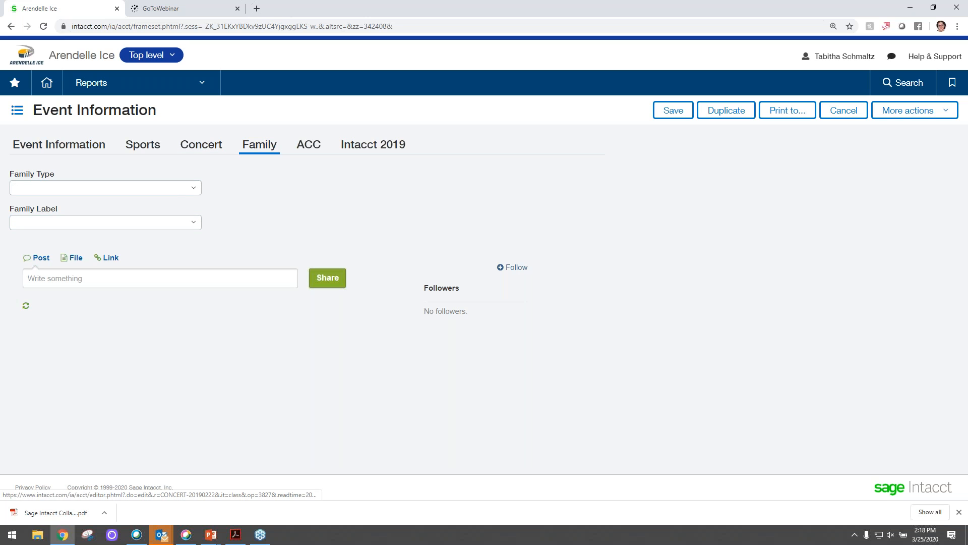
pyautogui.click(192, 194)
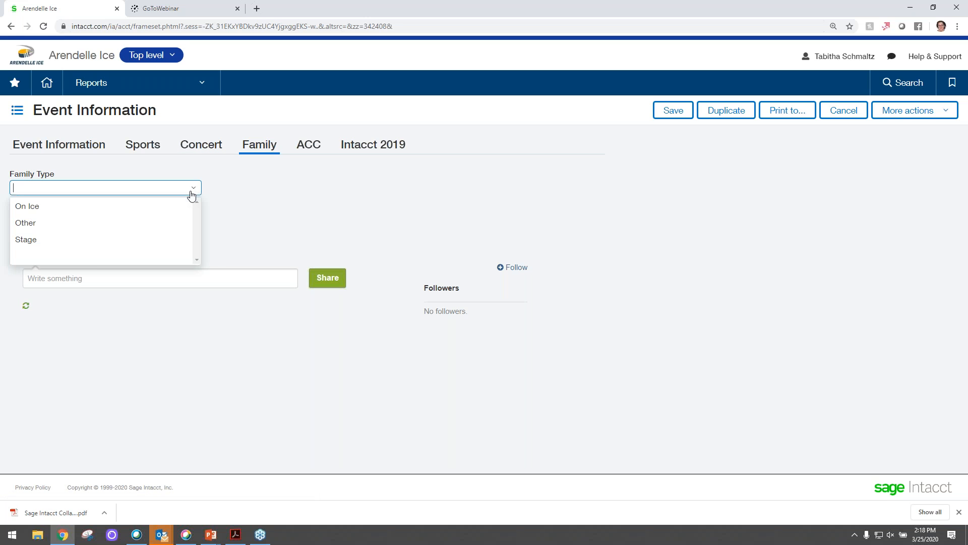
pyautogui.click(220, 186)
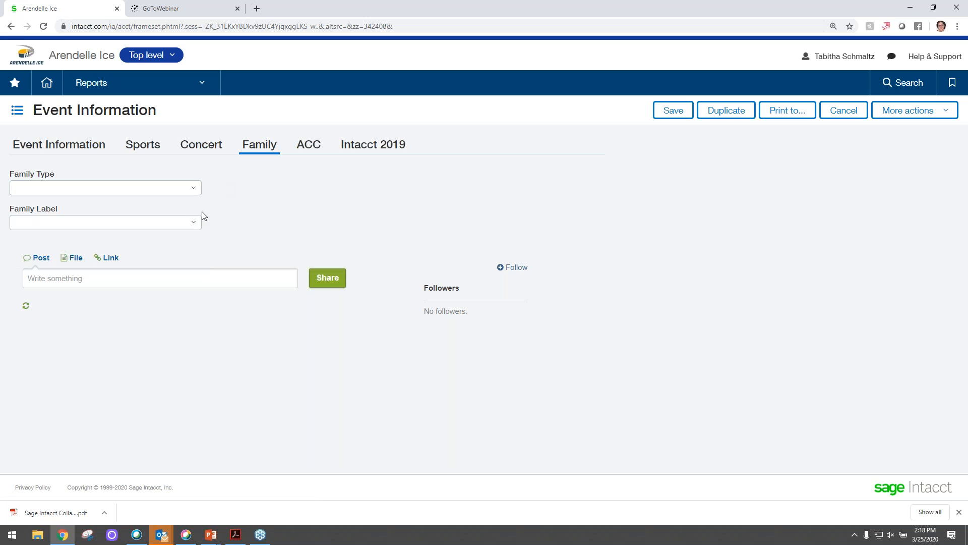
pyautogui.click(192, 222)
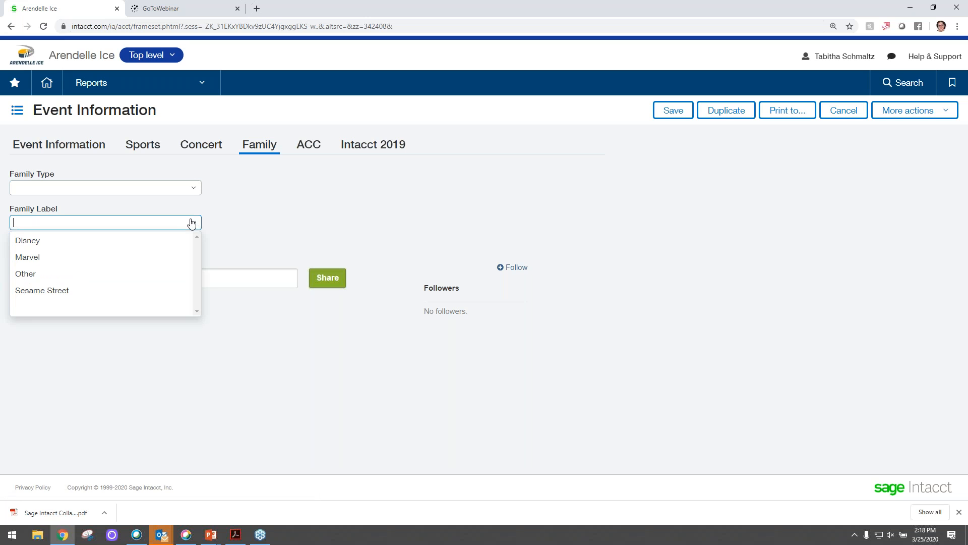
# - Dismiss the Family Label choices and return to the event's general information
pyautogui.click(240, 211)
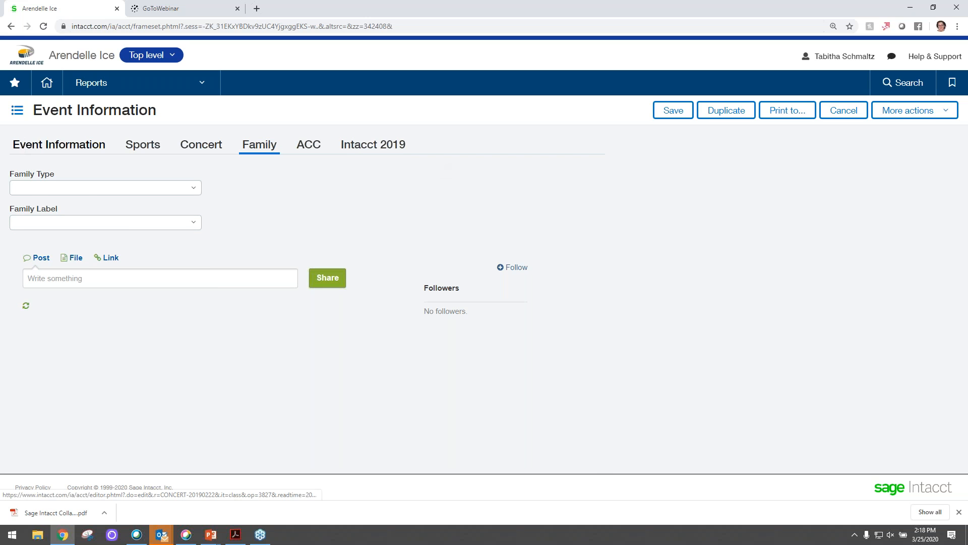
pyautogui.click(21, 147)
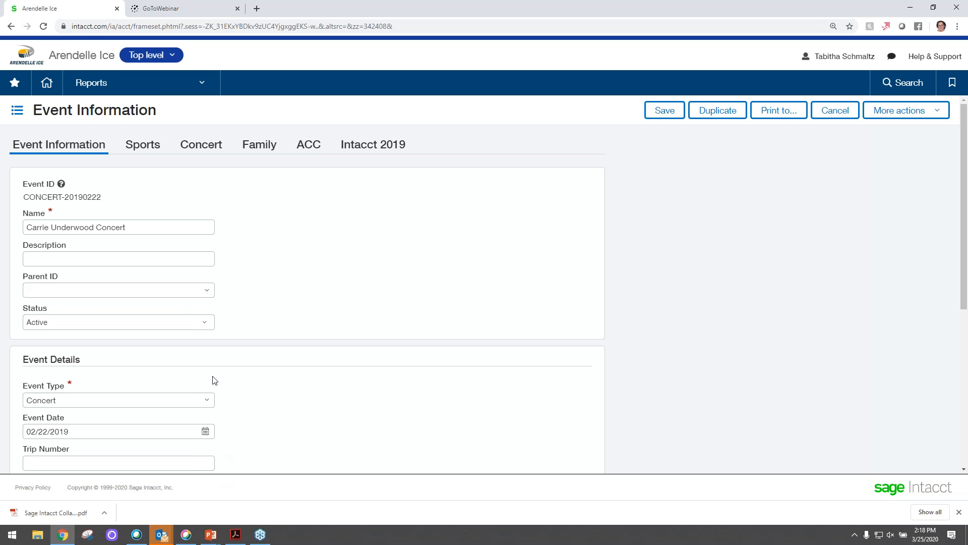
# - Open the General Ledger financial reports and run the 1_P&L by Event Type report in HTML format
pyautogui.click(160, 84)
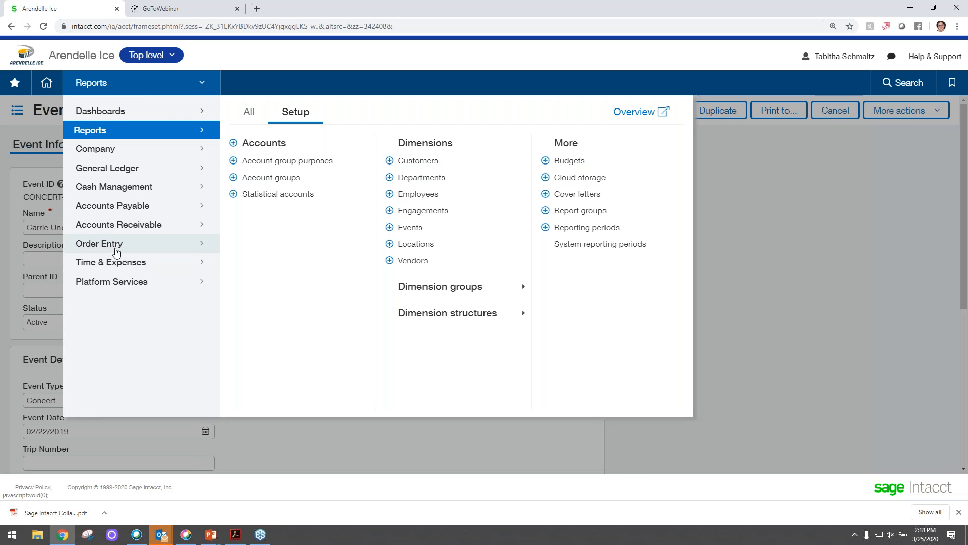
pyautogui.click(119, 172)
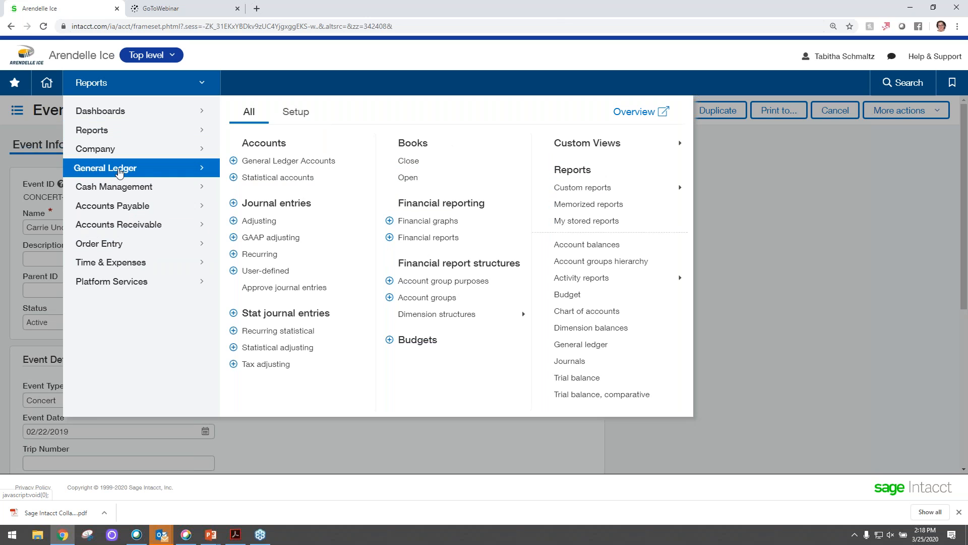
pyautogui.click(433, 238)
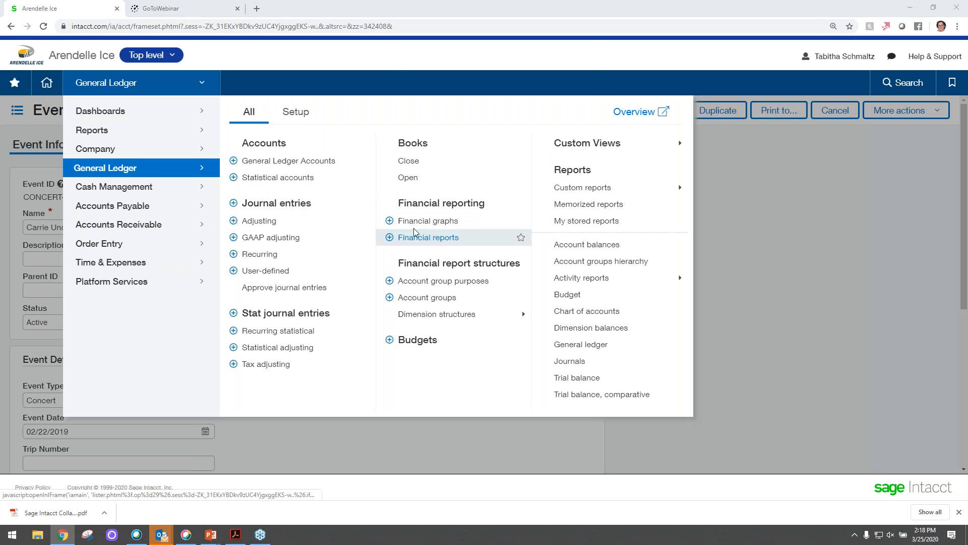
pyautogui.click(533, 83)
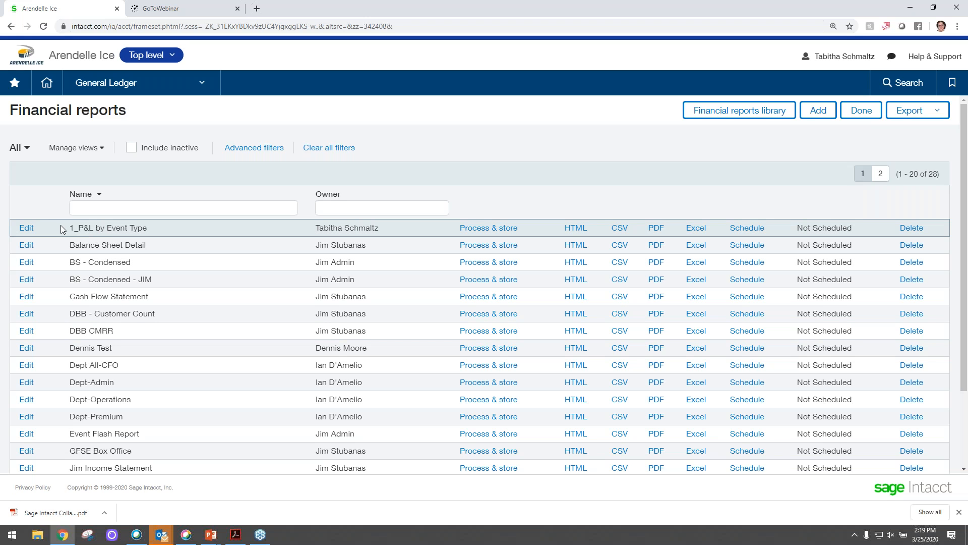
pyautogui.moveTo(27, 229); pyautogui.dragTo(75, 223)
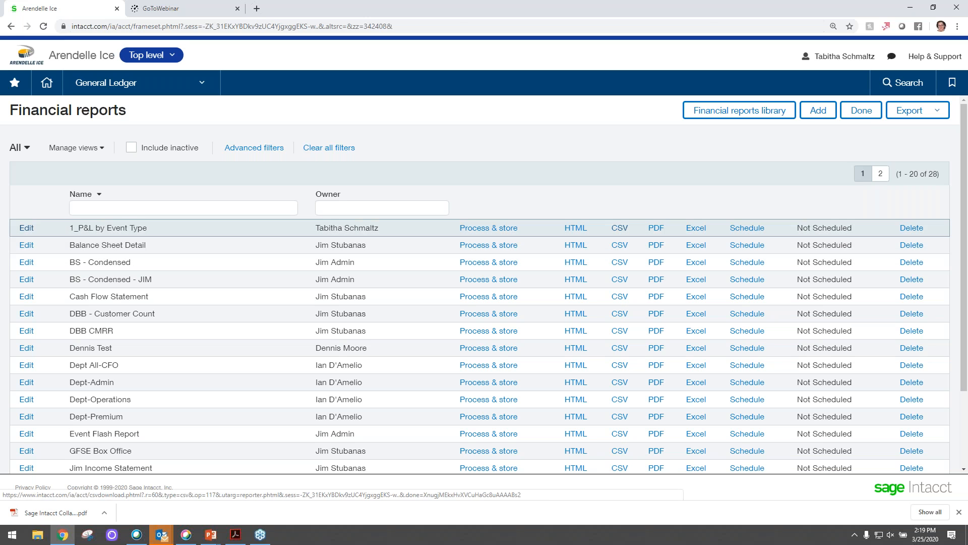
pyautogui.click(575, 229)
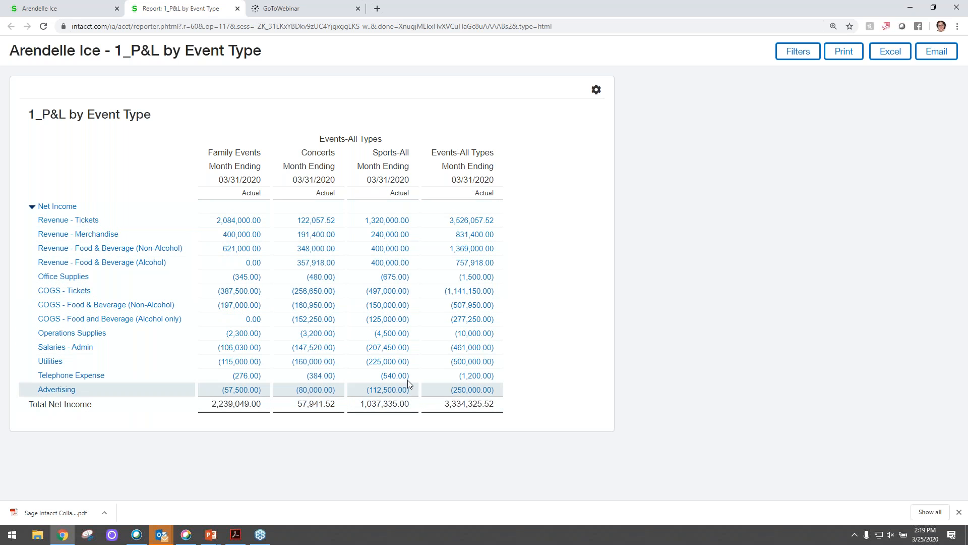
# - Open the 1_P&L by Event Type report for editing and bring up its column settings, including the dimension structure
pyautogui.click(37, 8)
pyautogui.click(26, 228)
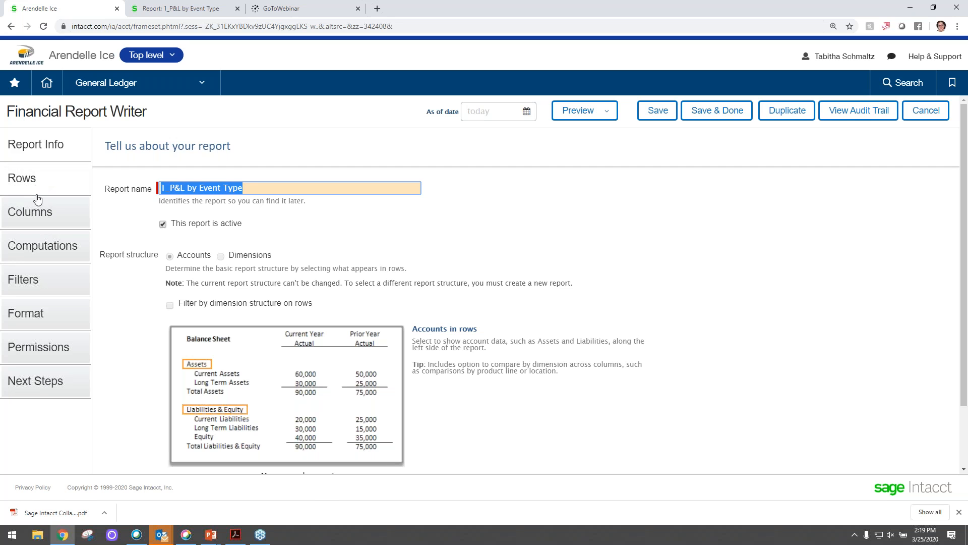
pyautogui.click(35, 215)
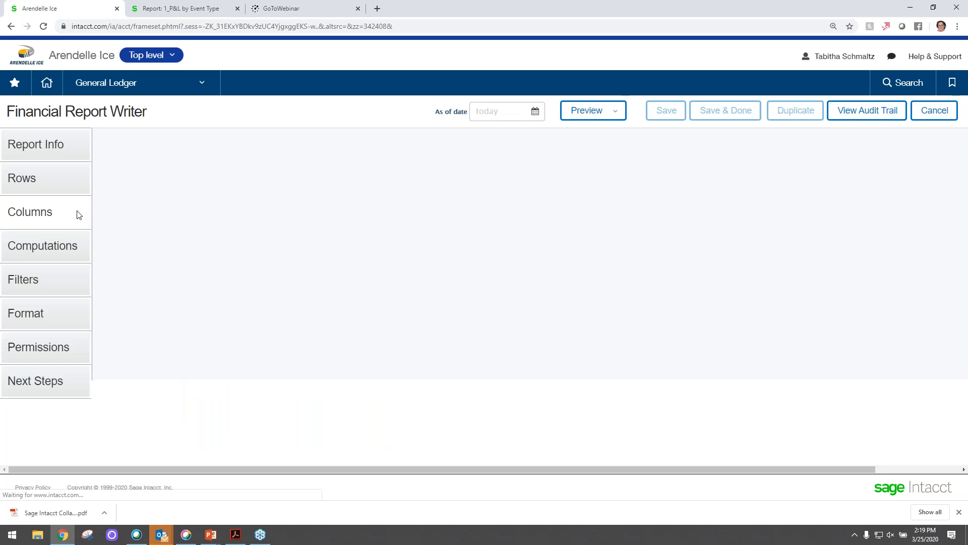
pyautogui.click(550, 332)
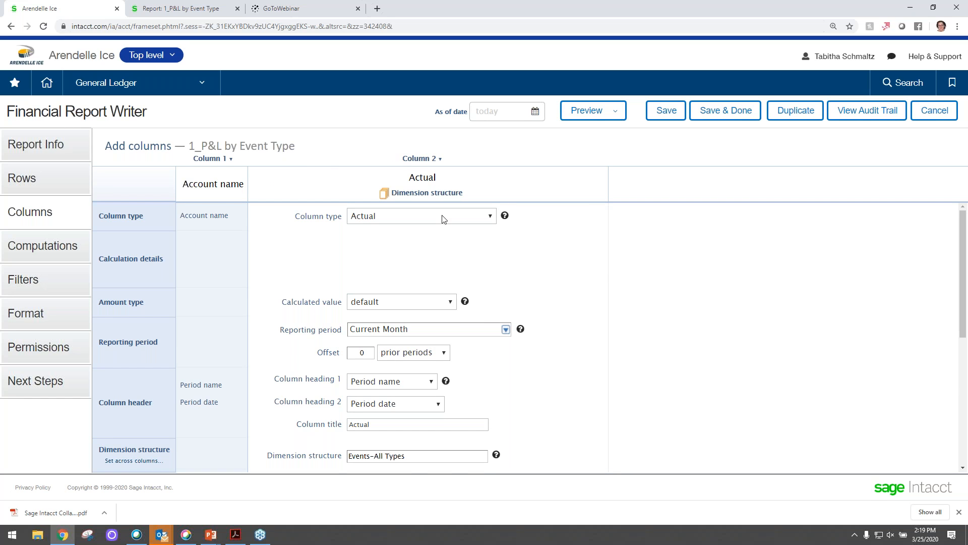
pyautogui.scroll(-2, 530, 368)
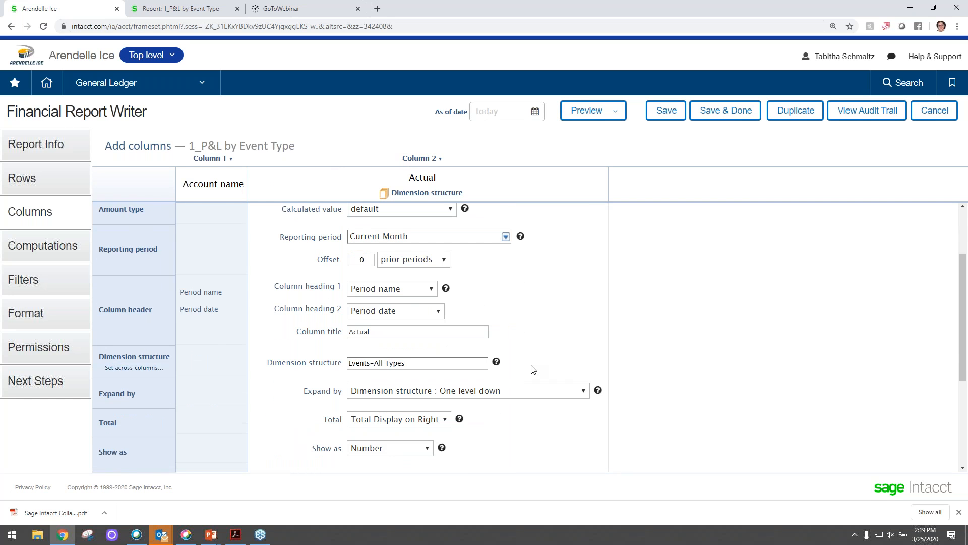
# - Set the Actual column's Event dimension structure to Concert-All and preview the report as a live HTML report
pyautogui.click(468, 355)
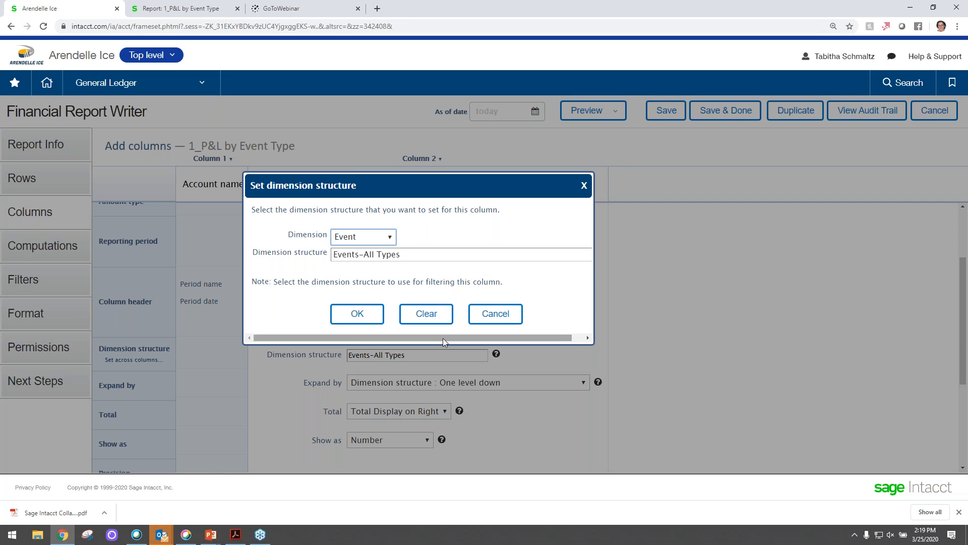
pyautogui.moveTo(442, 340); pyautogui.dragTo(464, 339)
pyautogui.click(584, 255)
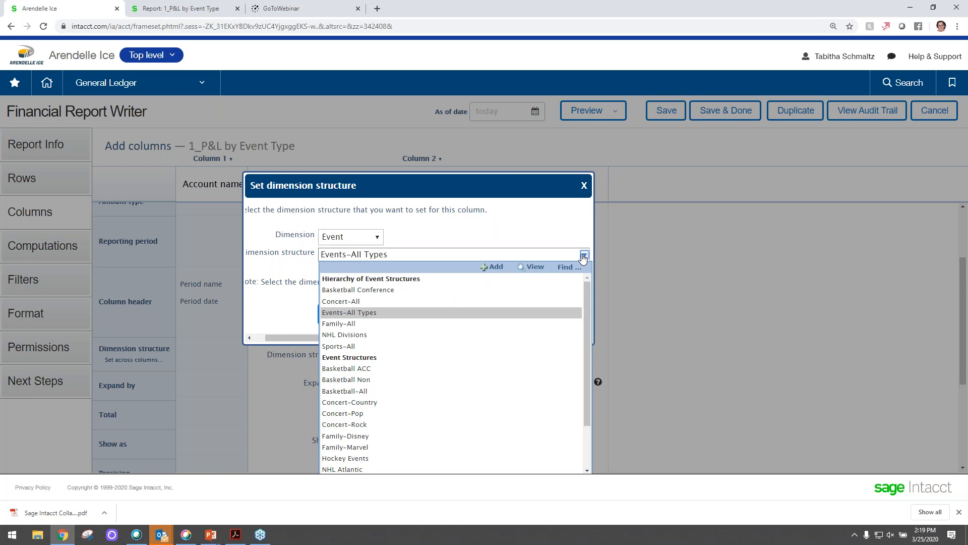
pyautogui.click(466, 301)
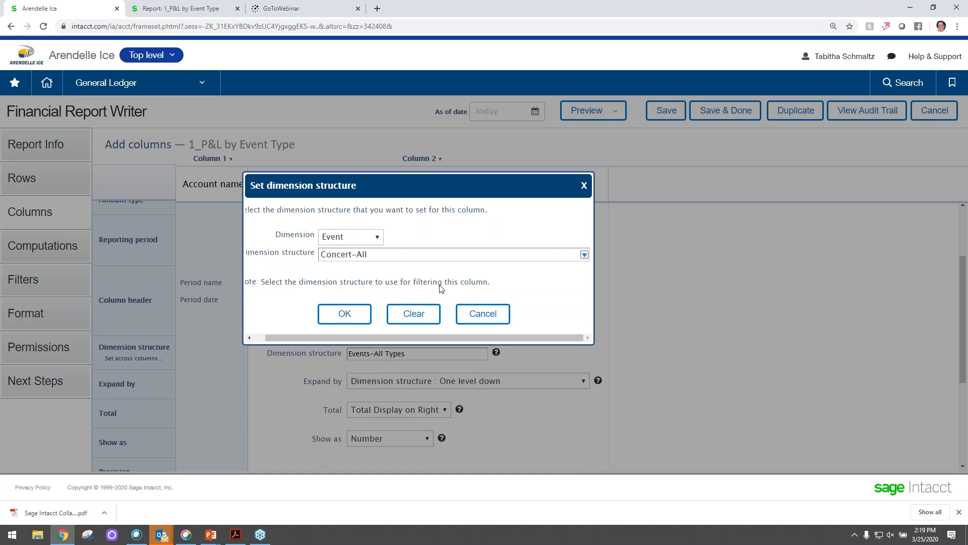
pyautogui.click(345, 314)
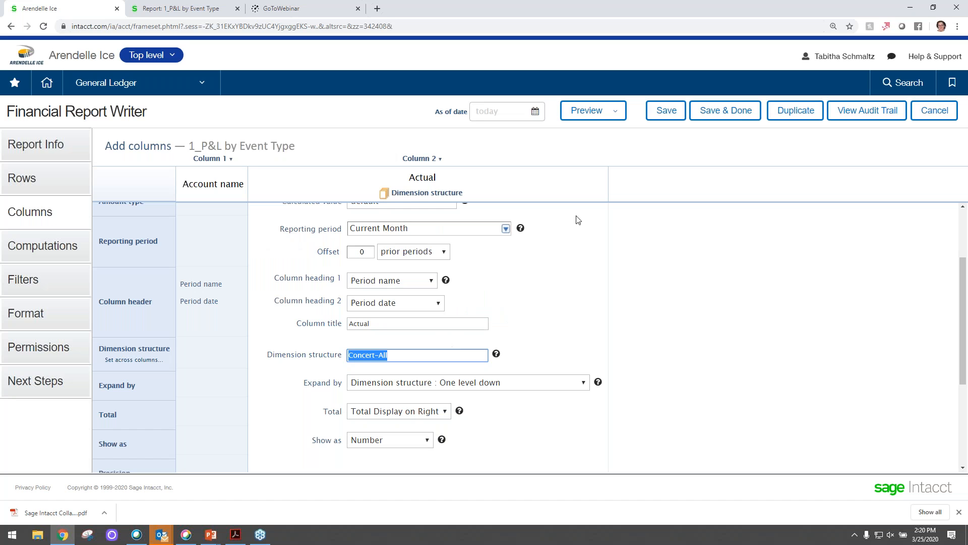
pyautogui.click(593, 111)
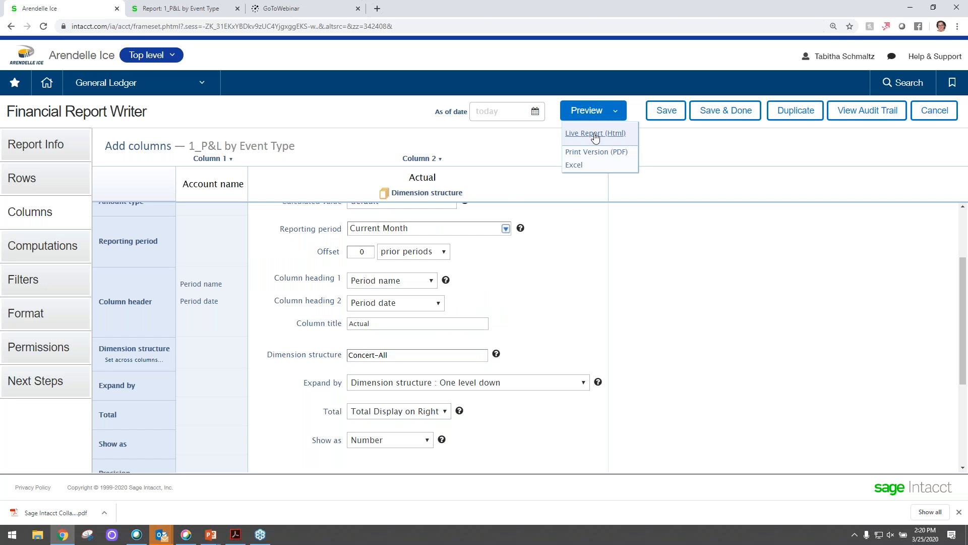
pyautogui.click(595, 134)
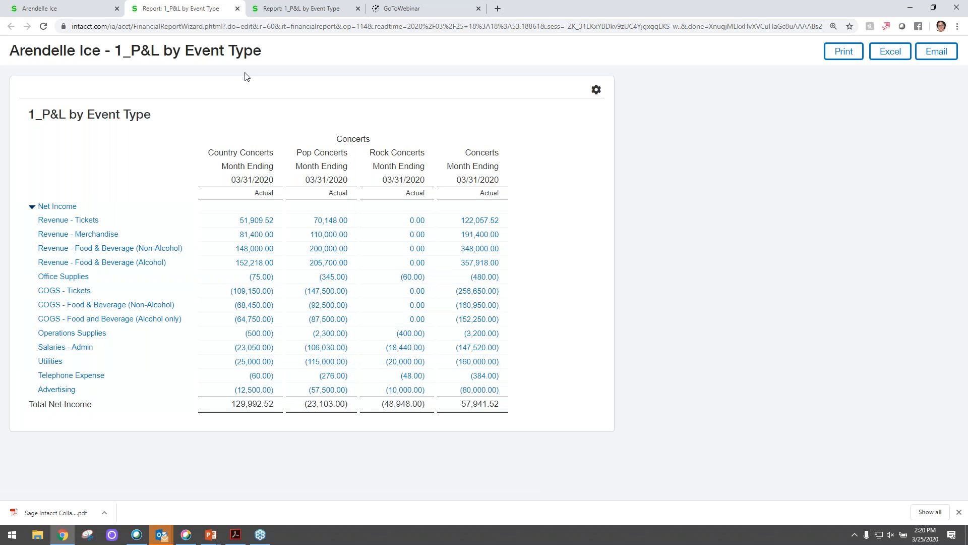
# - Return to the General Ledger financial reports list and look through both pages of available reports
pyautogui.click(78, 11)
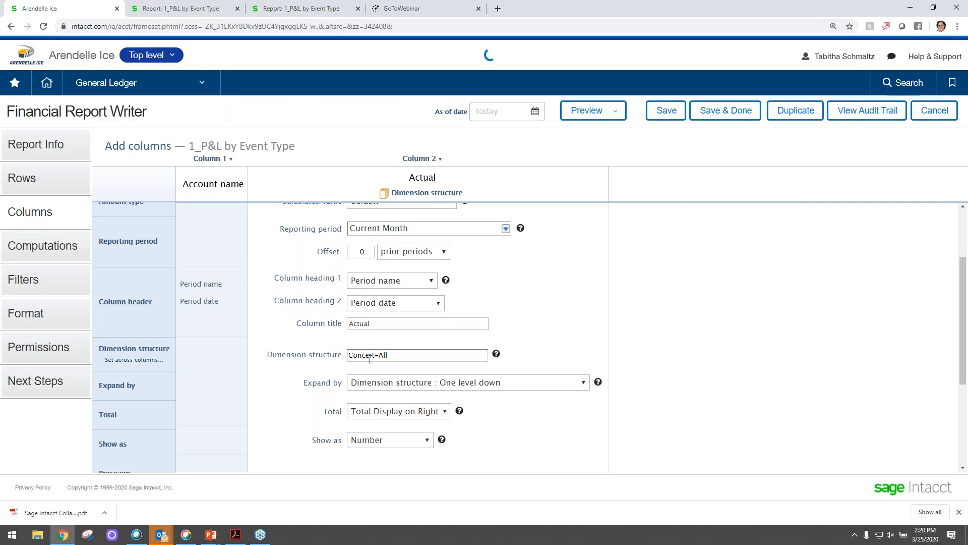
pyautogui.click(132, 85)
pyautogui.click(424, 243)
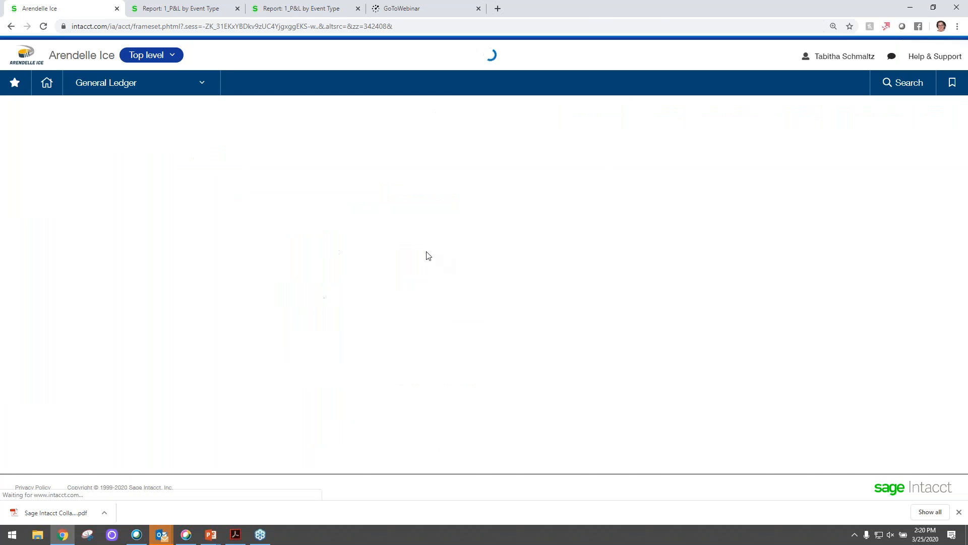
pyautogui.scroll(-2, 361, 258)
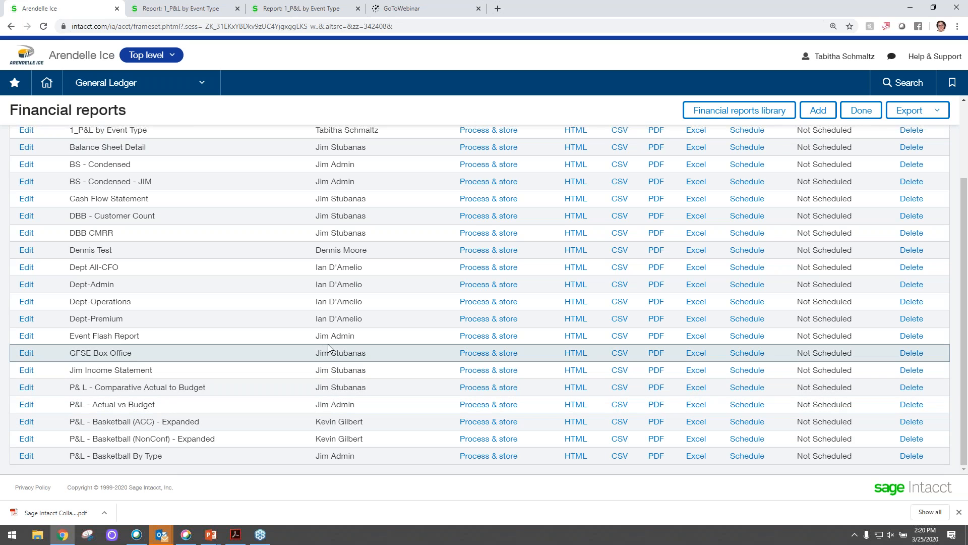
pyautogui.scroll(2, 353, 348)
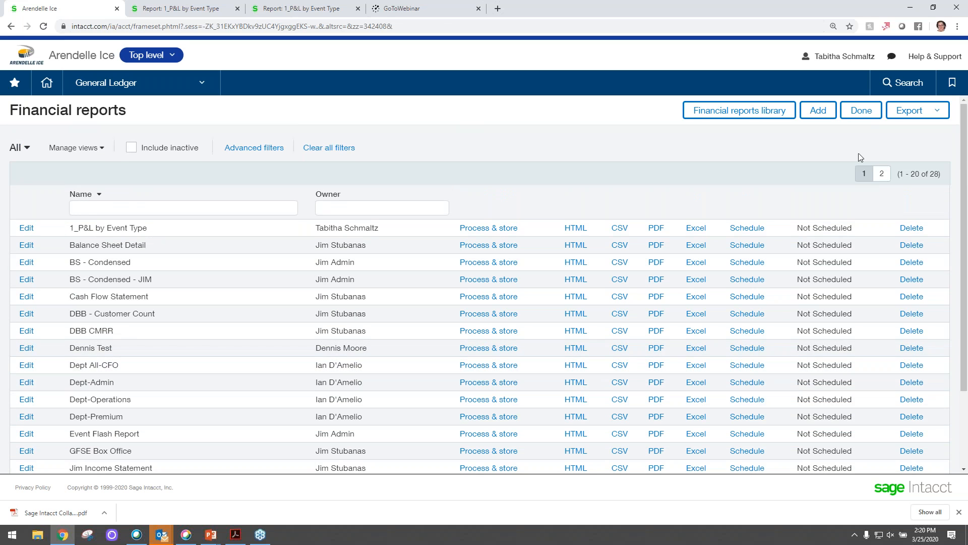
pyautogui.click(882, 173)
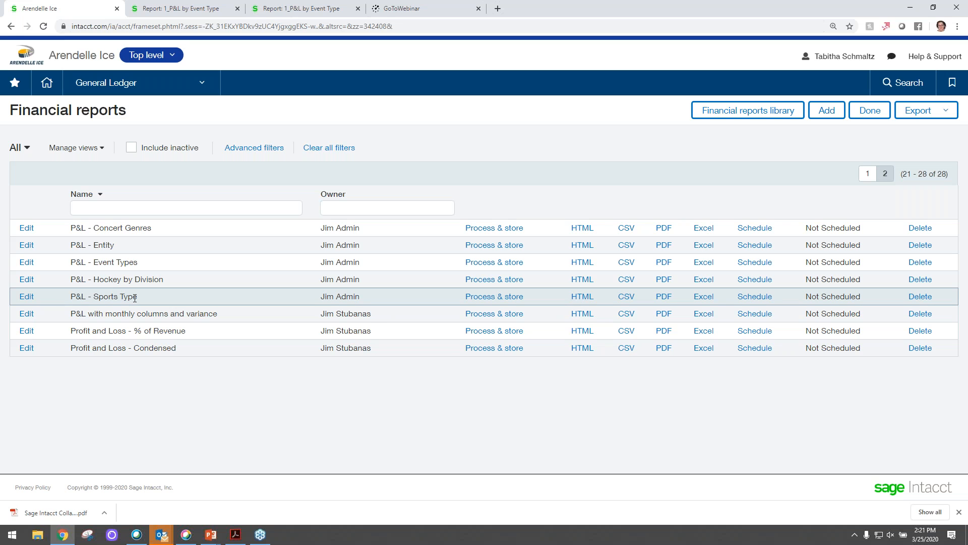
# - Open the list of Event dimension structures under the General Ledger's financial report structures
pyautogui.click(133, 84)
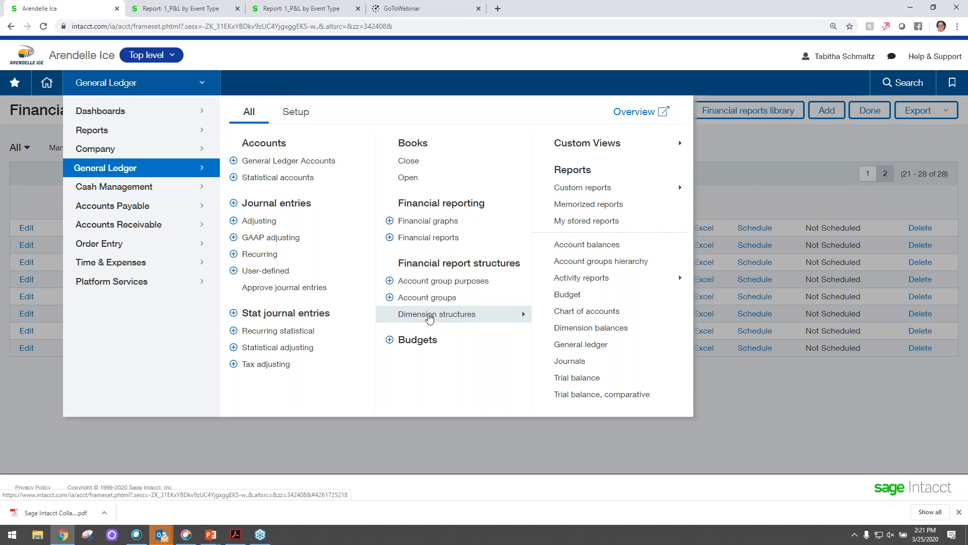
pyautogui.moveTo(431, 319)
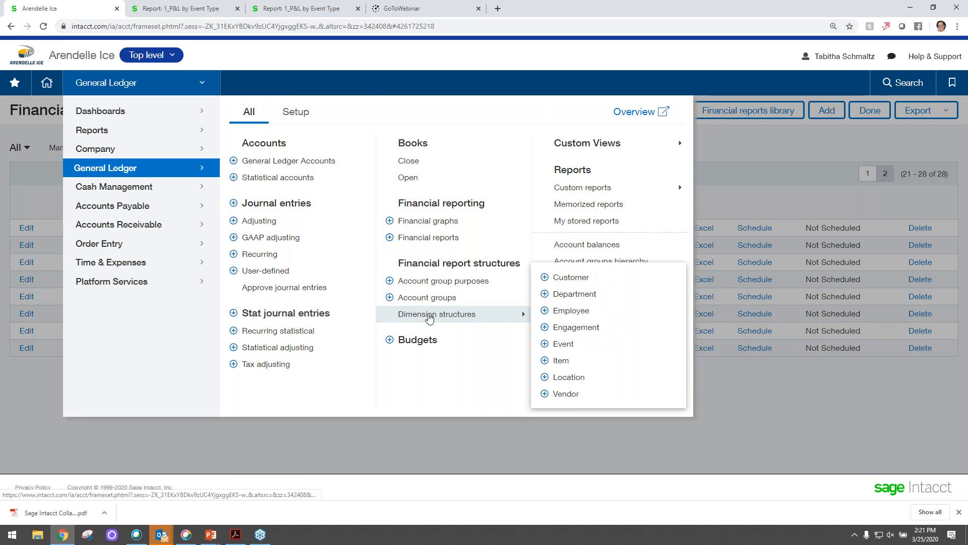
pyautogui.click(569, 348)
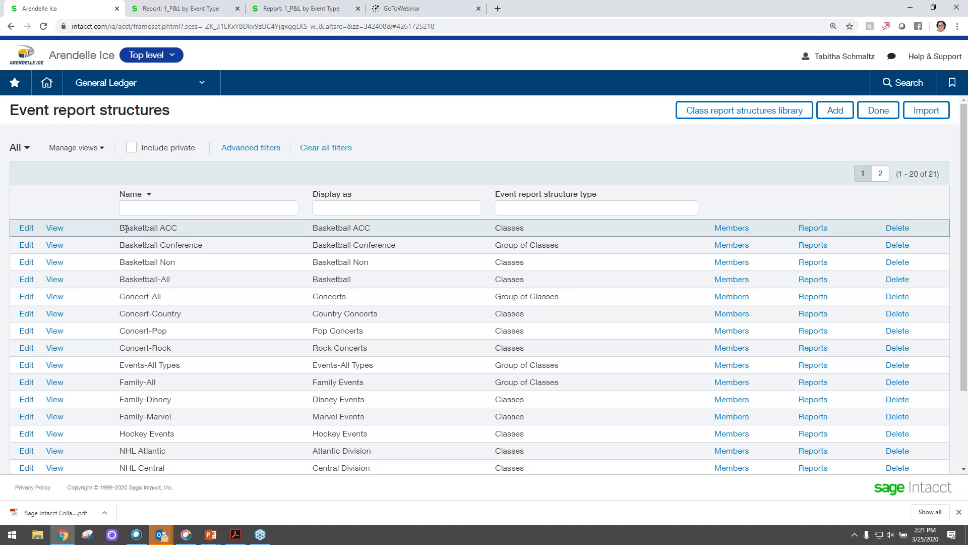
# - Review the member structures of the Basketball Conference event report structure, then leave it without saving
pyautogui.click(26, 246)
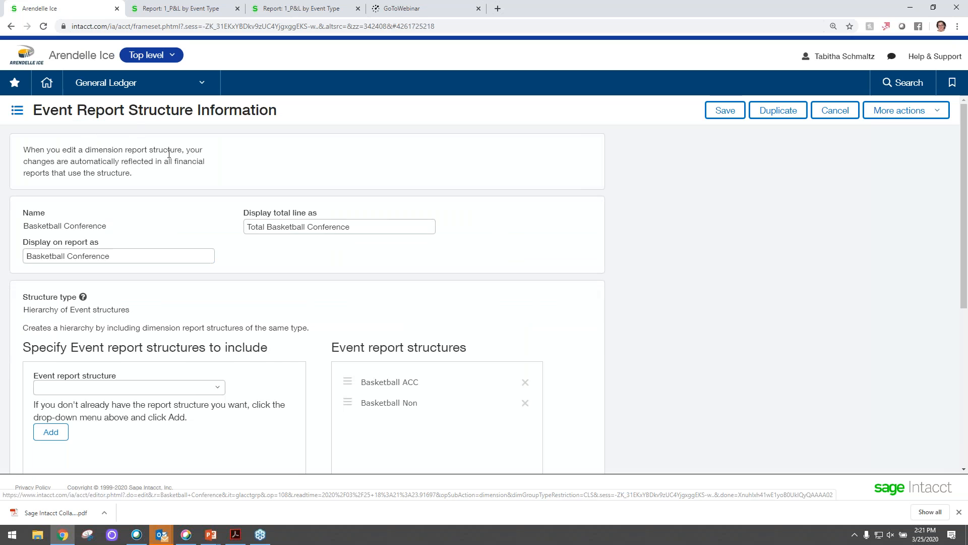
pyautogui.scroll(-5, 170, 192)
pyautogui.scroll(4, 171, 213)
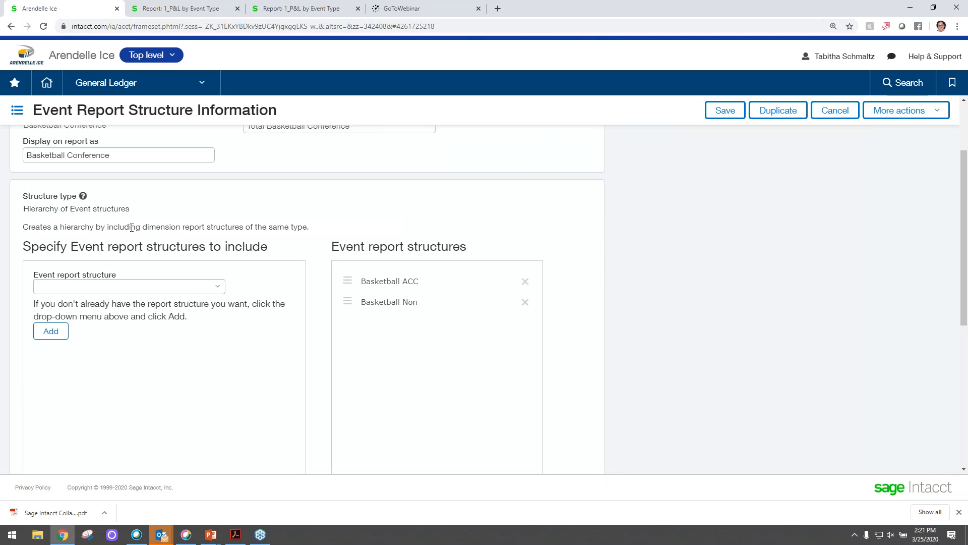
pyautogui.click(11, 26)
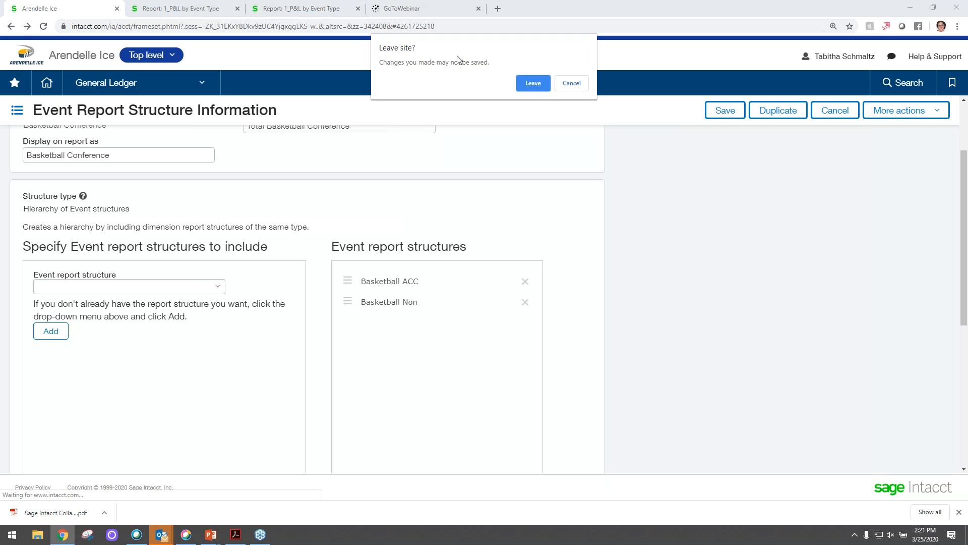
pyautogui.click(533, 83)
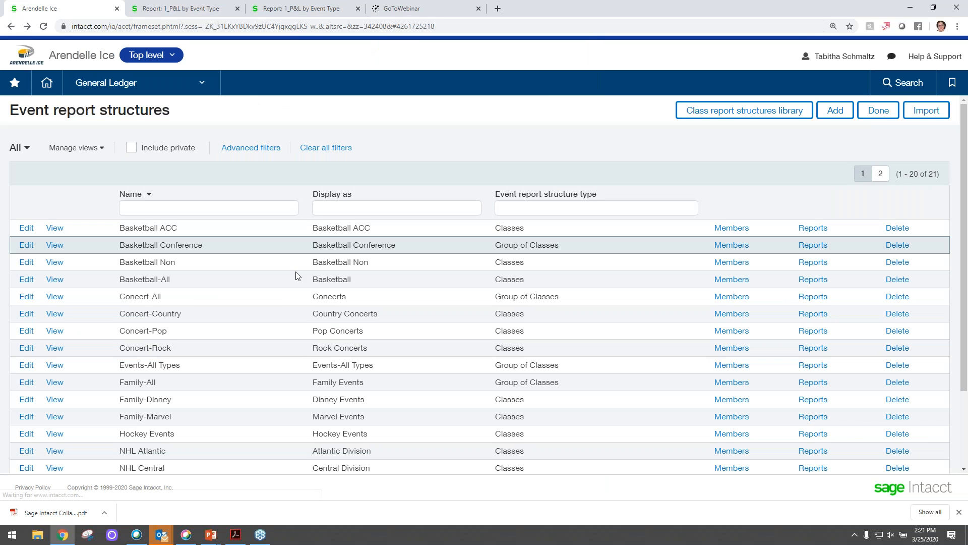
# - Review the member structures of the Events-All Types event report structure, then leave it without saving
pyautogui.click(27, 366)
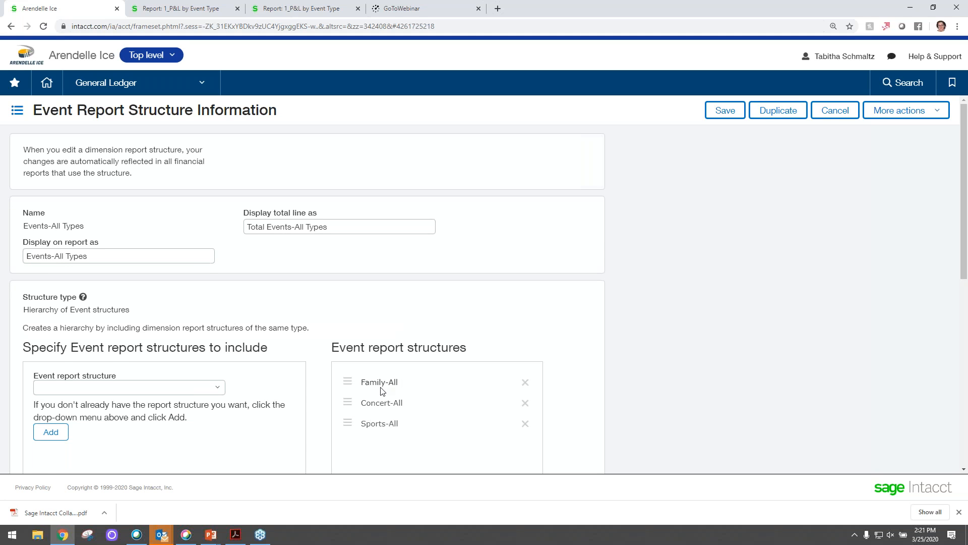
pyautogui.scroll(-5, 382, 390)
pyautogui.scroll(5, 339, 352)
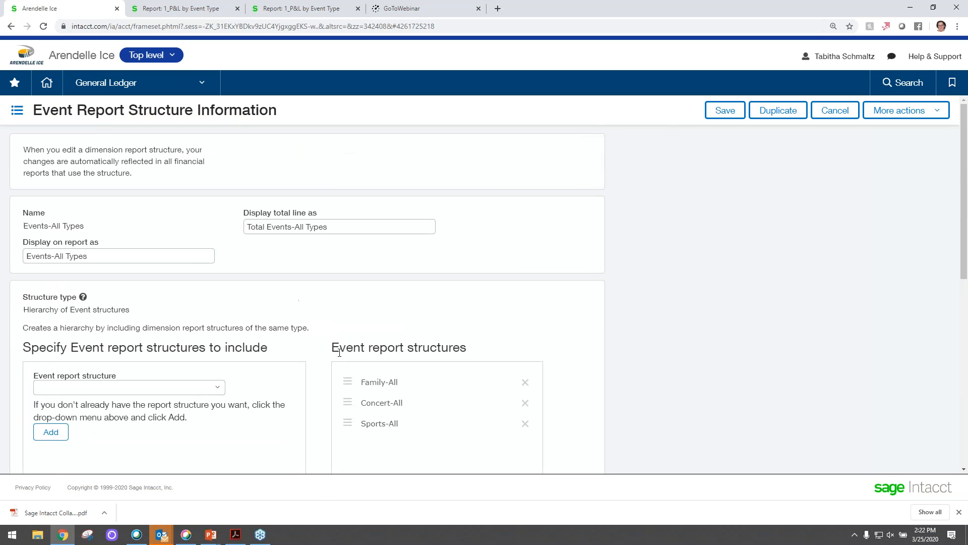
pyautogui.click(11, 27)
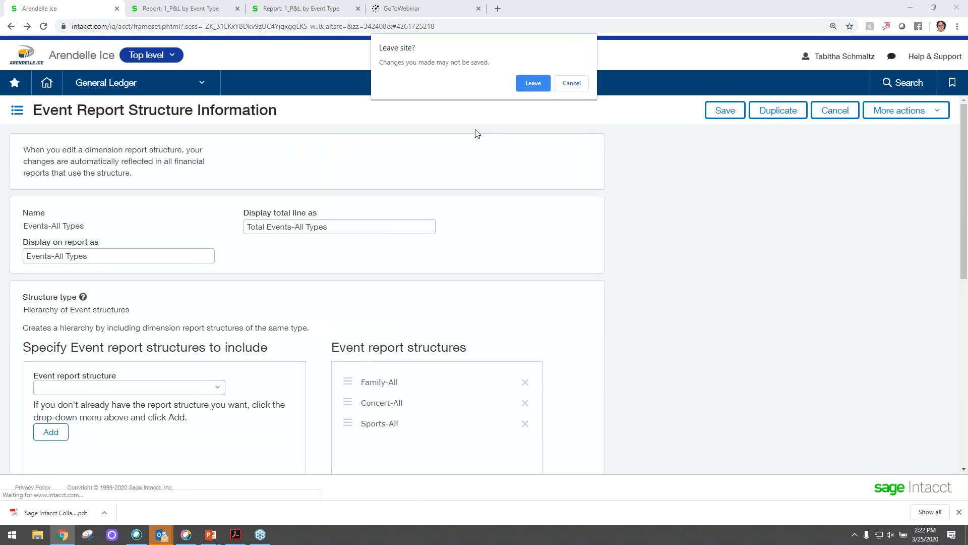
pyautogui.click(531, 81)
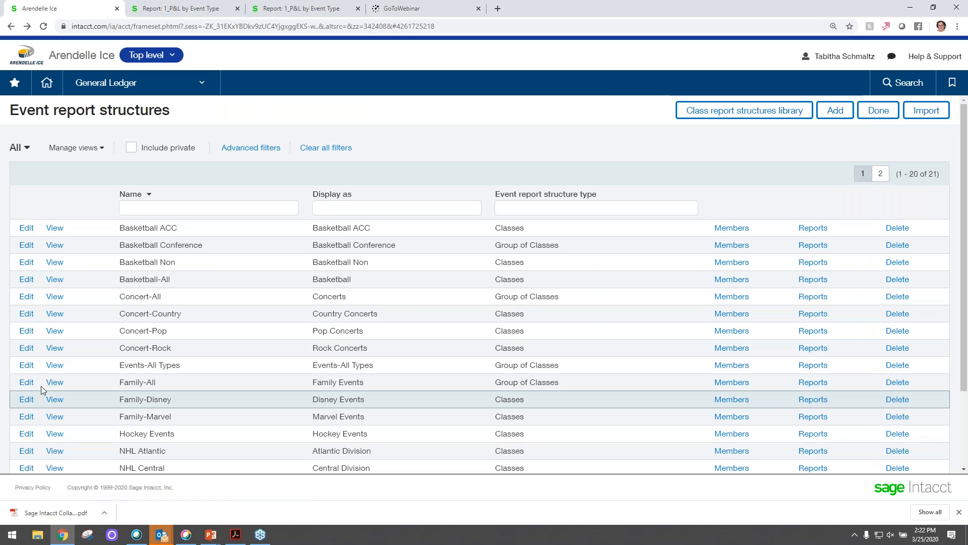
# - Review the member structures of the Family-All event report structure and cancel out of it
pyautogui.click(26, 382)
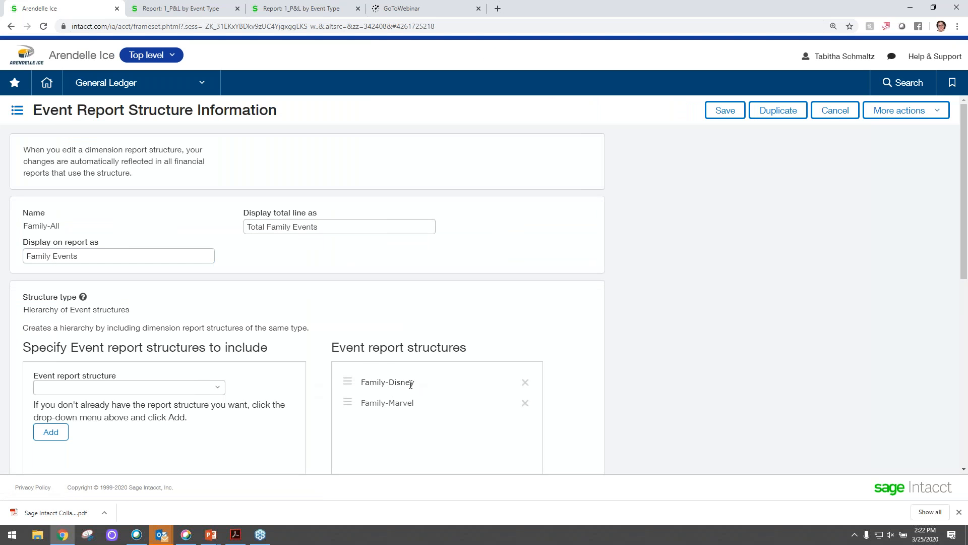
pyautogui.scroll(-2, 363, 410)
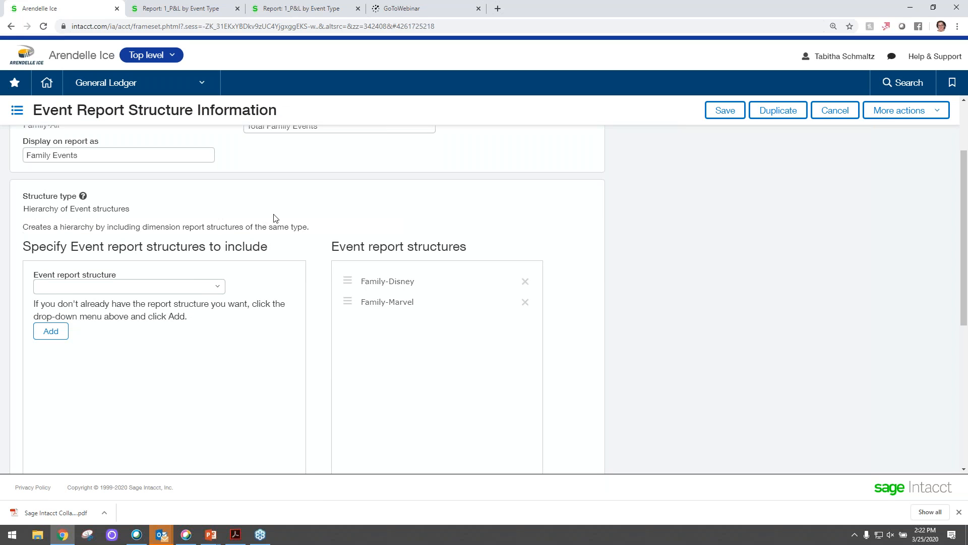
pyautogui.click(834, 112)
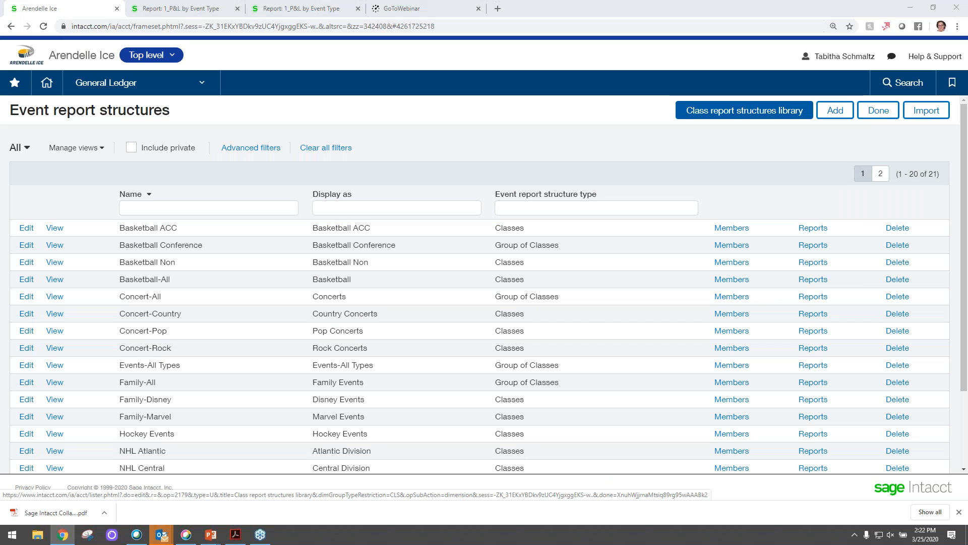
# - Switch to the PowerPoint slide show and advance to the slide "The burning questions…answered!"
pyautogui.hotkey('alt', 'Tab')
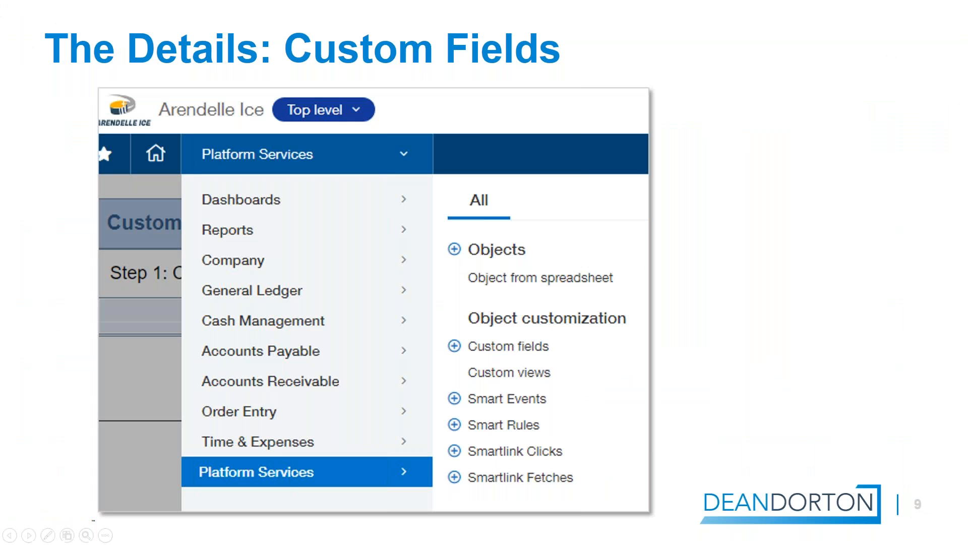
pyautogui.hotkey('alt', 'Tab')
pyautogui.press('Right')
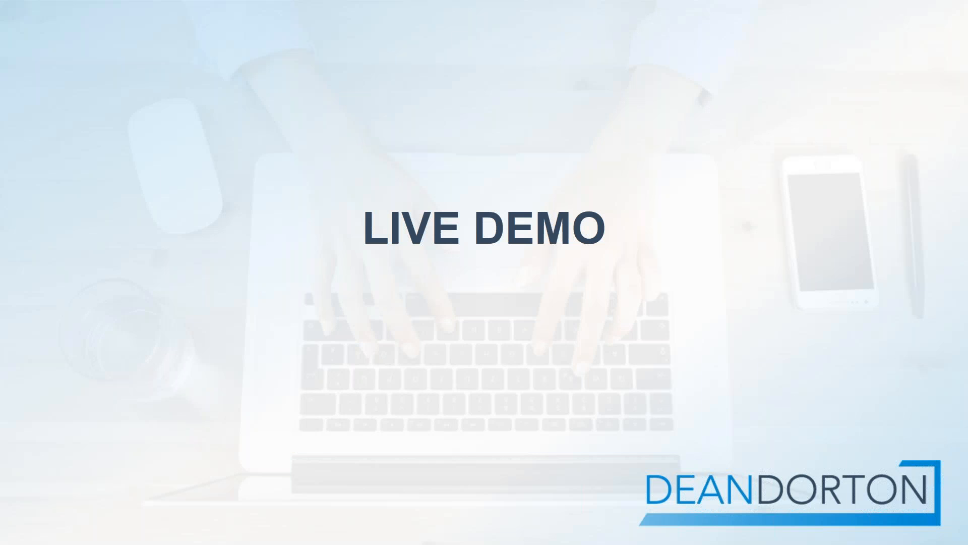
pyautogui.press('Right')
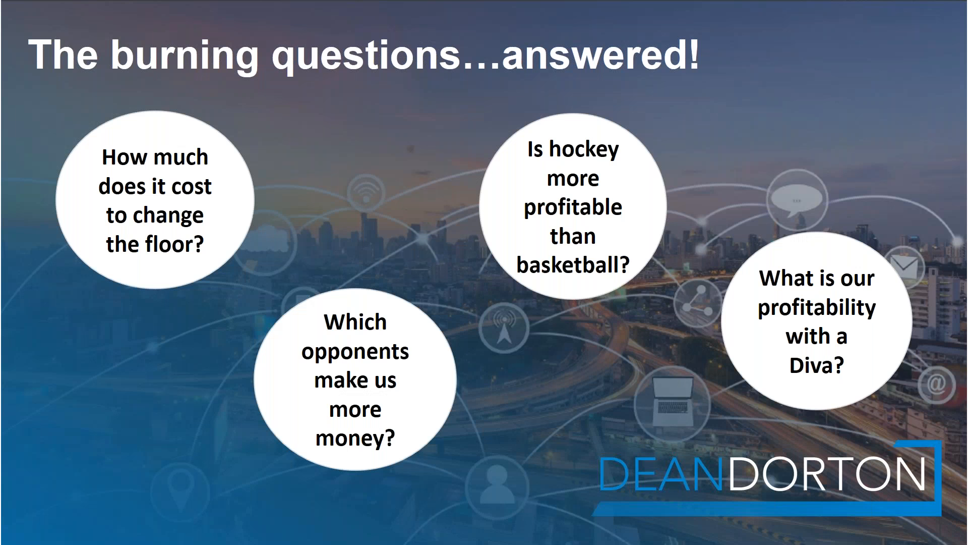